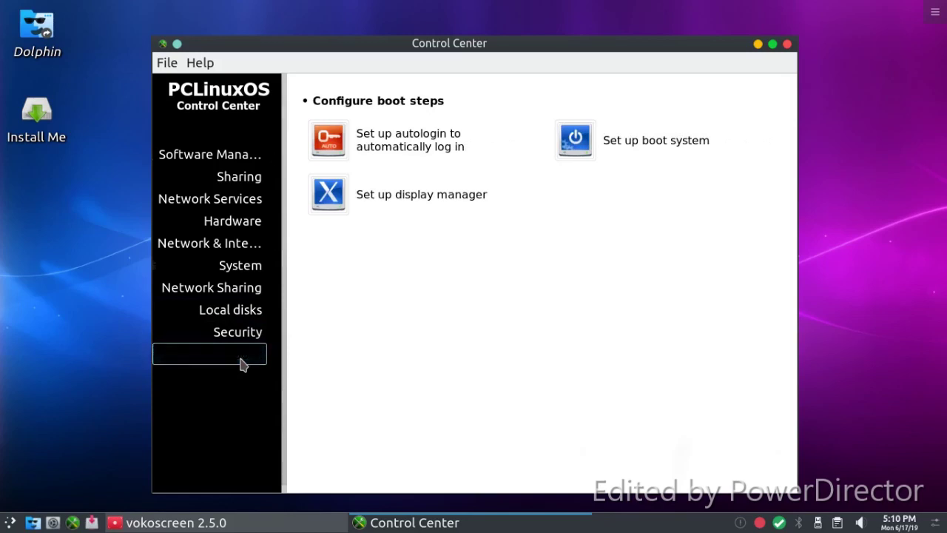
Close the Control Center and launch the Strawberry music player from the Sound applications
left_click(788, 45)
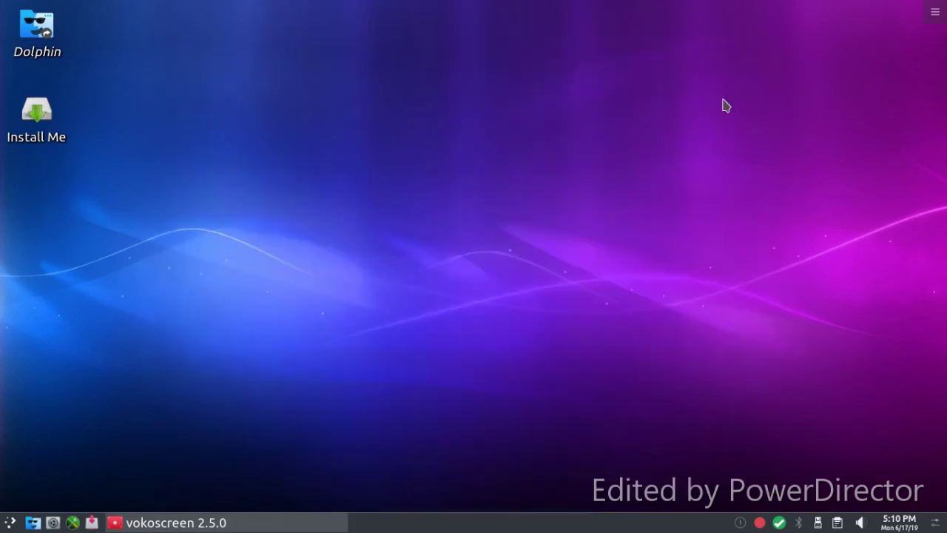
left_click(11, 522)
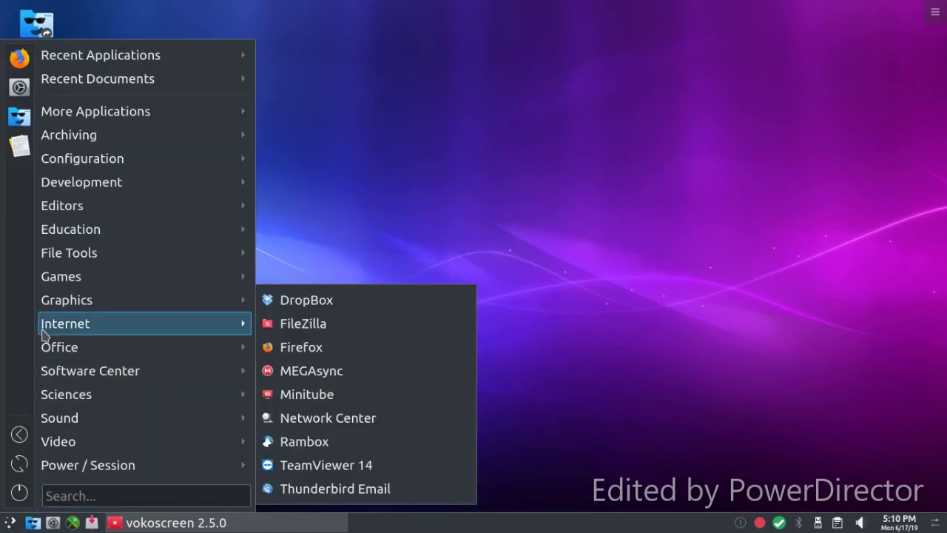
mouse_move(65, 399)
mouse_move(87, 425)
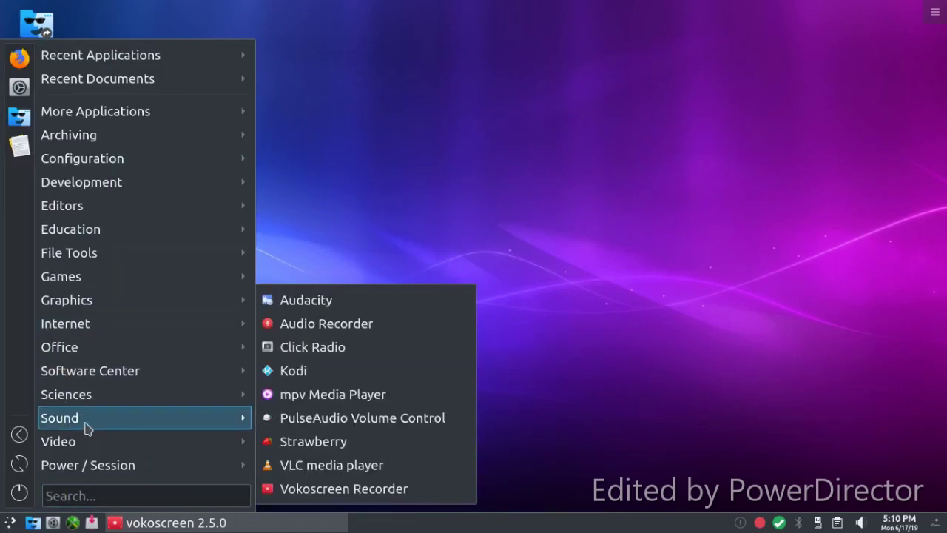
left_click(418, 451)
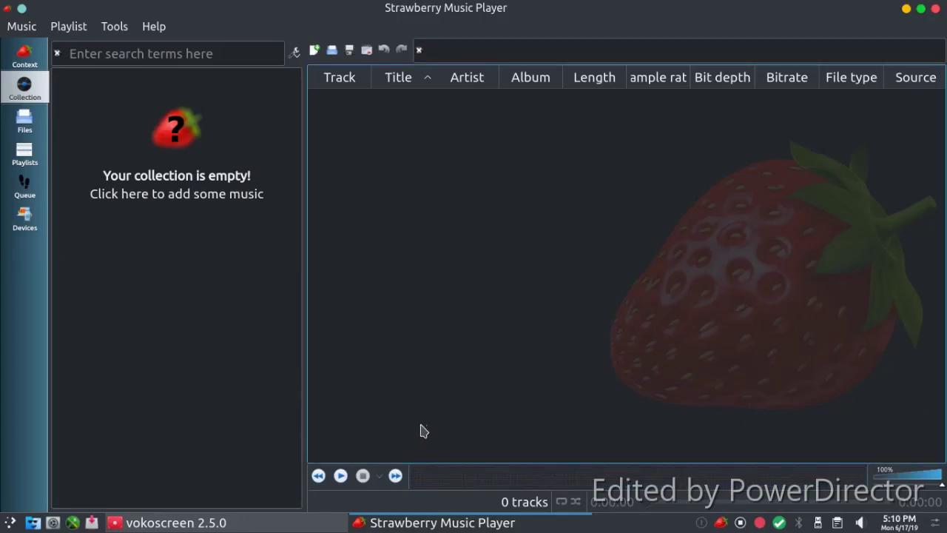
View the player's Files, Playlists, Queue and Devices sections, narrowing the side pane, and close the player
left_click(24, 120)
left_click(22, 157)
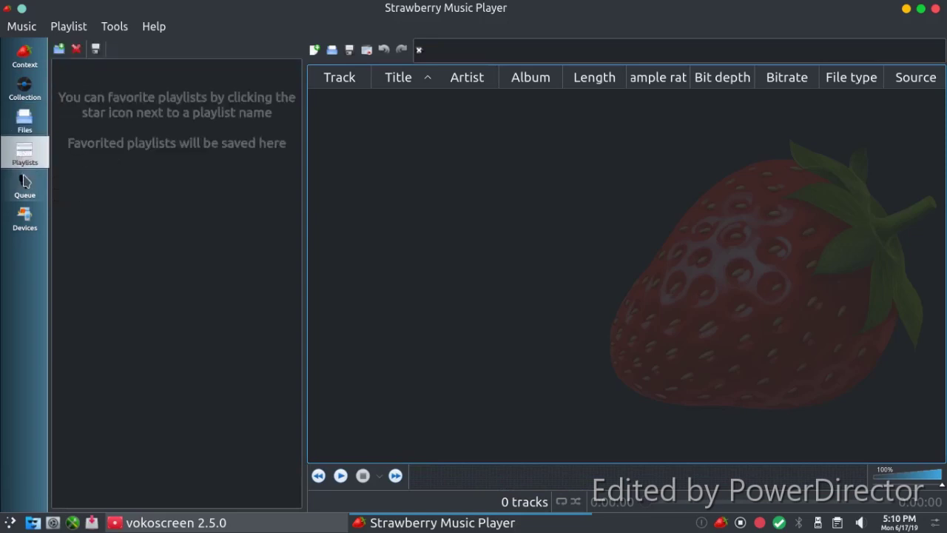
left_click(24, 189)
left_click(25, 219)
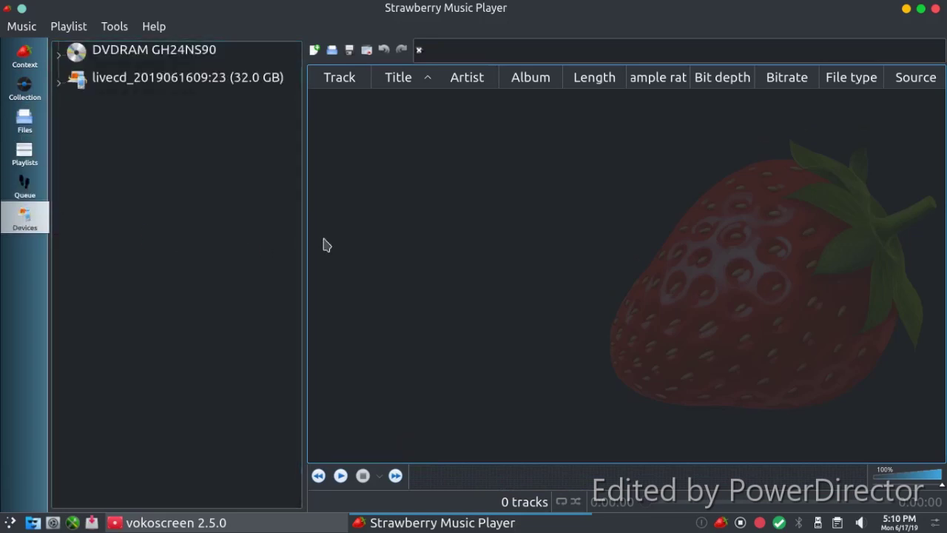
left_click_drag(304, 243, 239, 202)
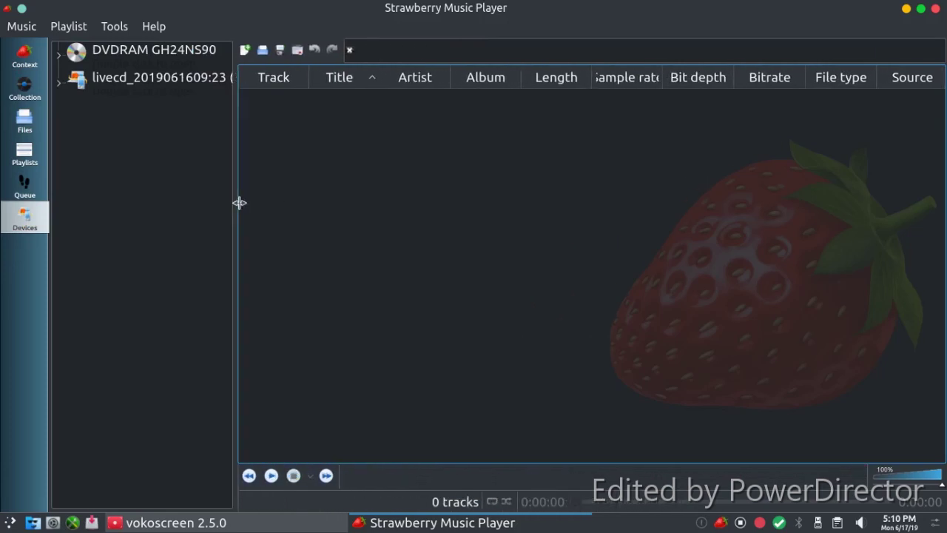
left_click(935, 8)
Open Synaptic Package Manager, list the installed upgradable packages, and close it
left_click(131, 527)
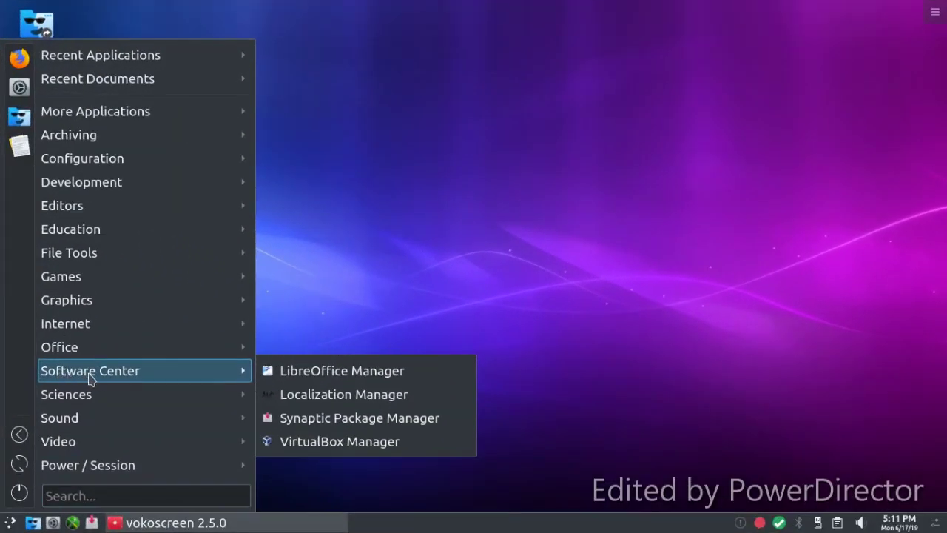
left_click(377, 416)
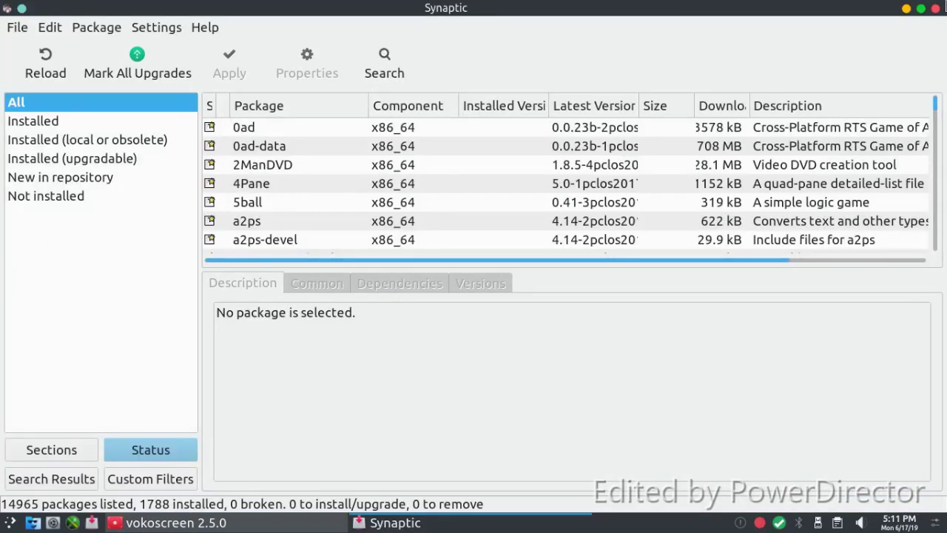
left_click(104, 162)
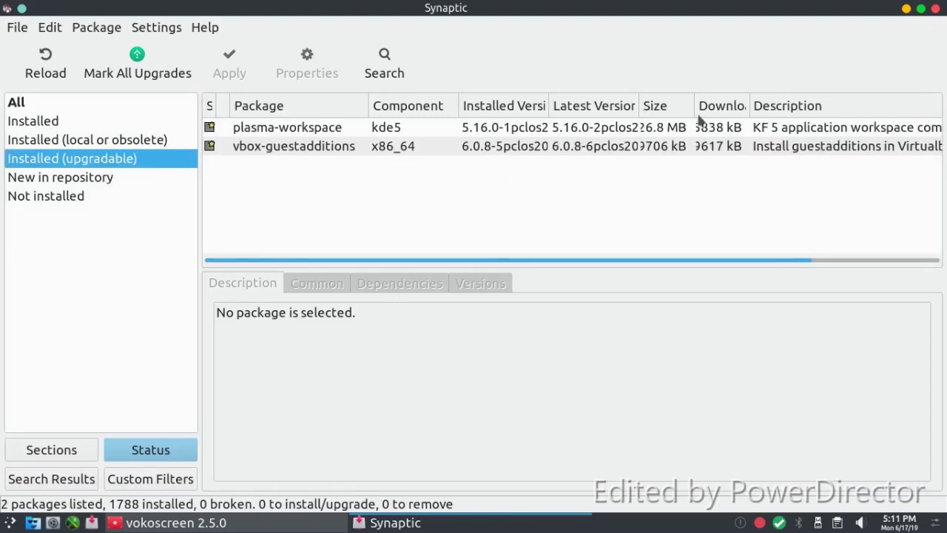
left_click(935, 9)
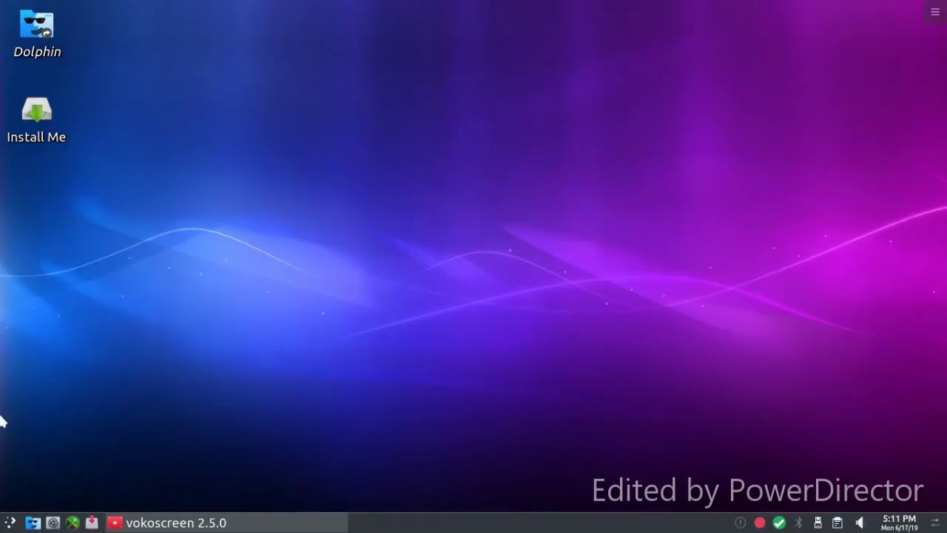
Launch PySol from the Games applications, dismiss its About window, and close the Klondike game
left_click(10, 523)
mouse_move(68, 309)
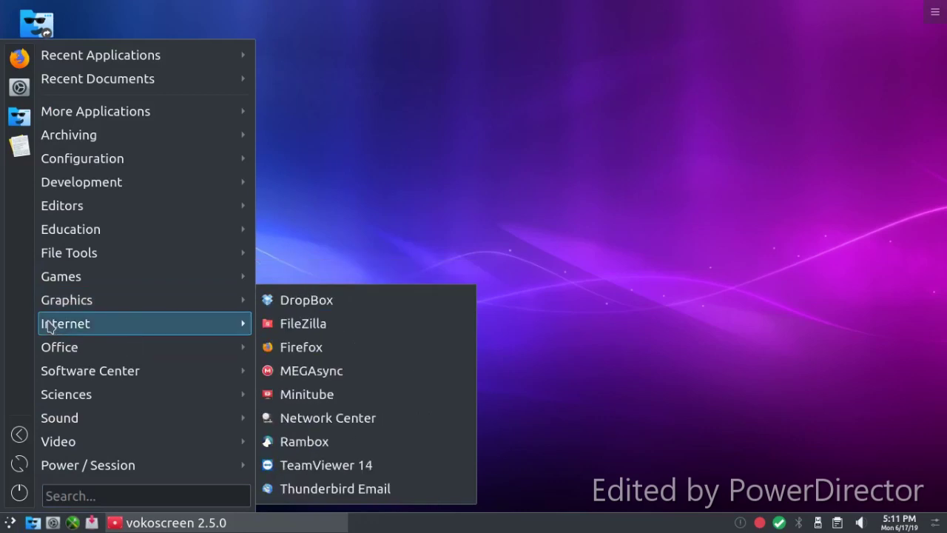
mouse_move(67, 276)
left_click(383, 294)
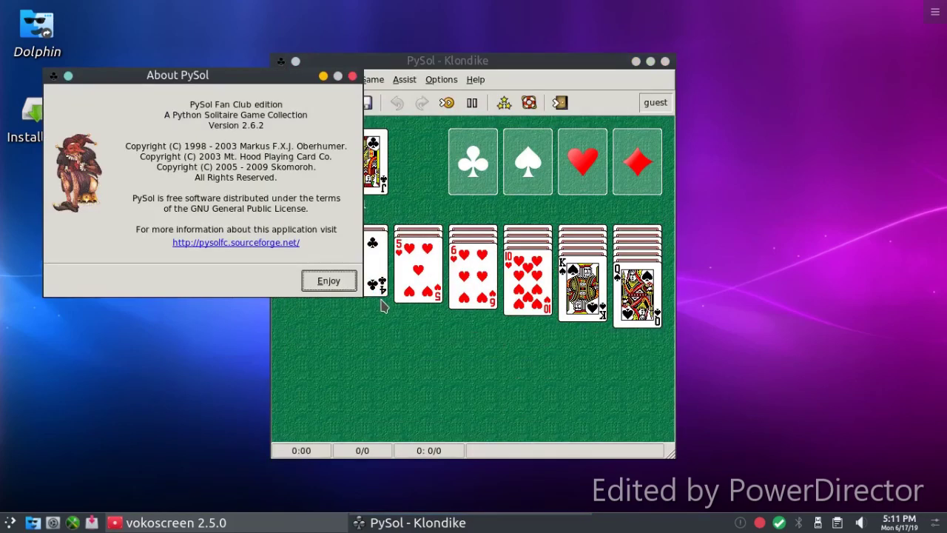
left_click(329, 281)
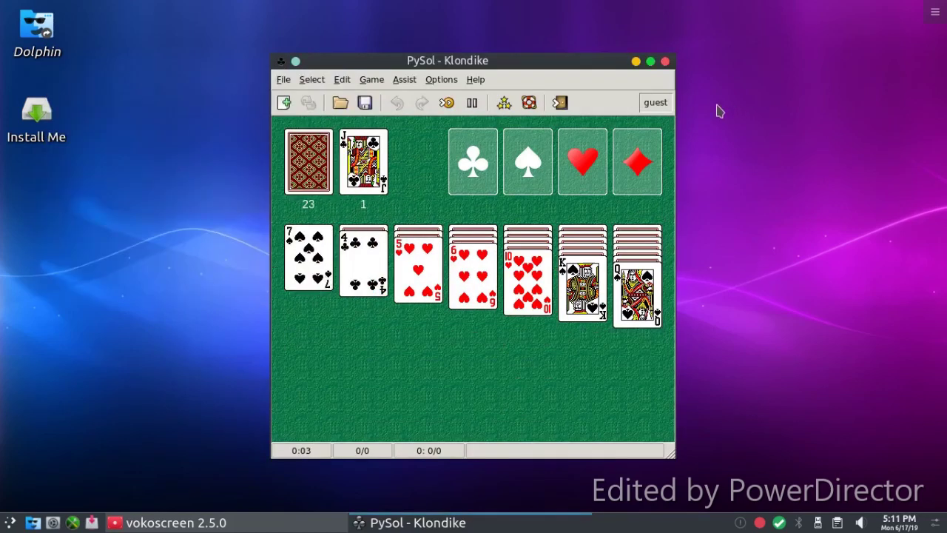
left_click(664, 62)
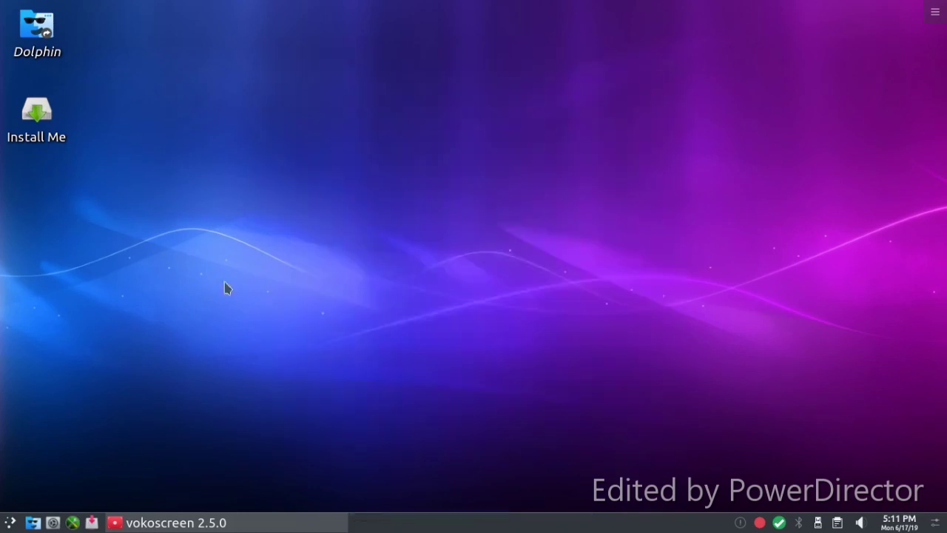
Launch mpv Media Player from the Video applications and close its empty player window
left_click(10, 522)
mouse_move(74, 443)
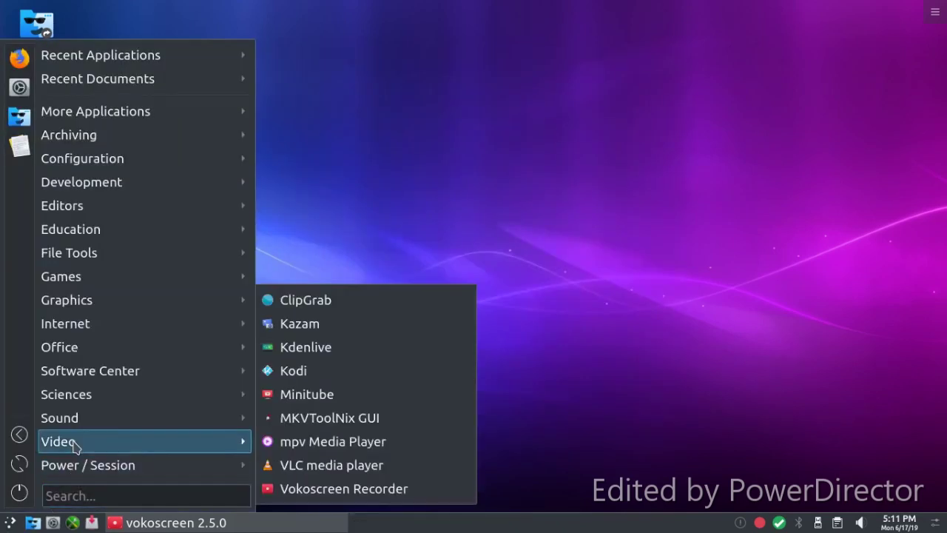
left_click(402, 443)
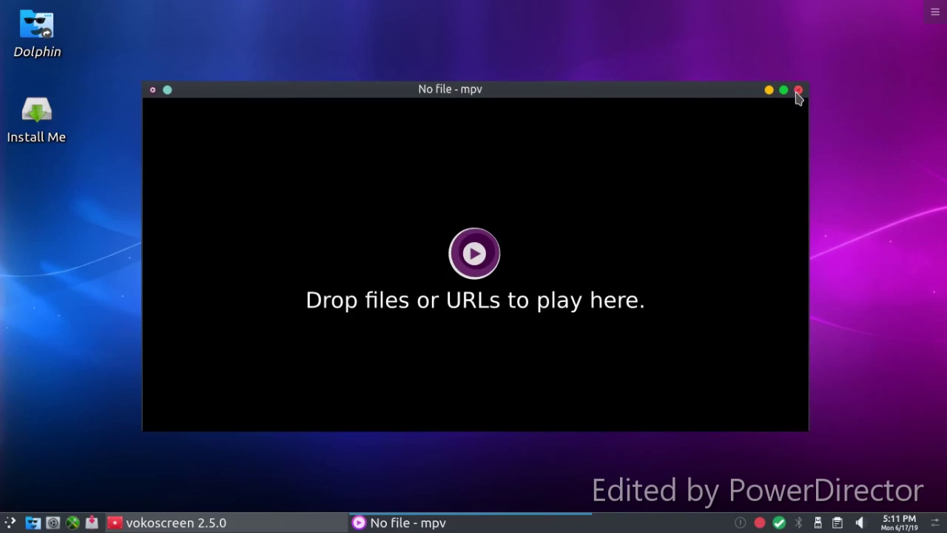
left_click(799, 91)
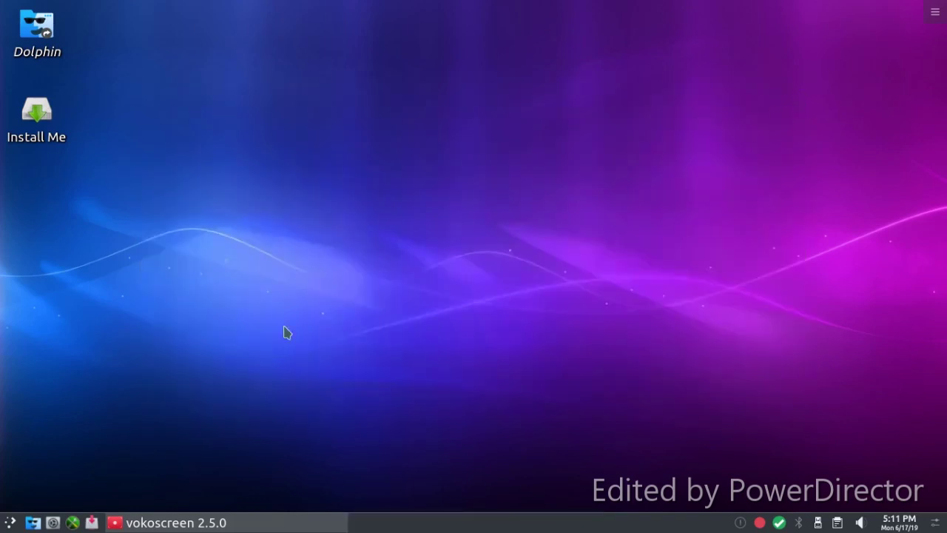
Switch the panel's application menu widget to the Application Launcher alternative
right_click(9, 521)
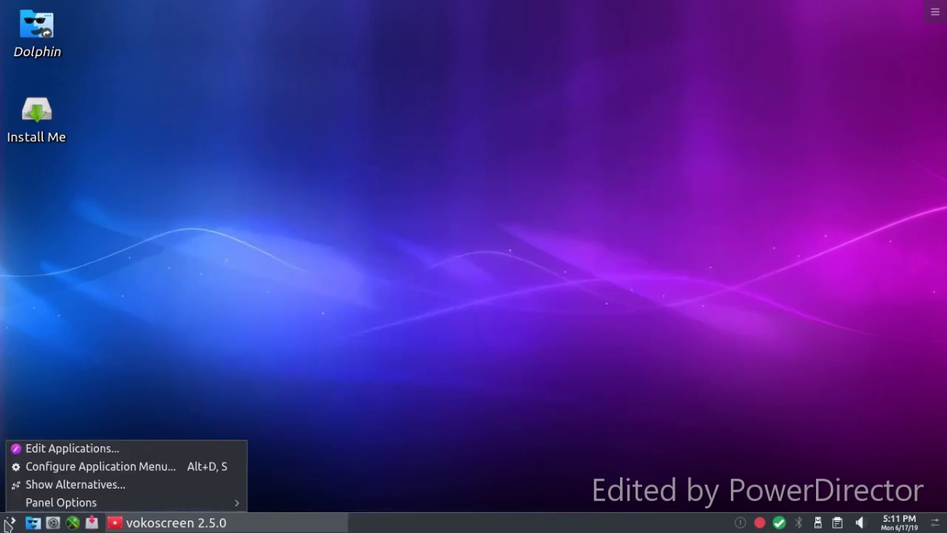
left_click(19, 483)
left_click(44, 297)
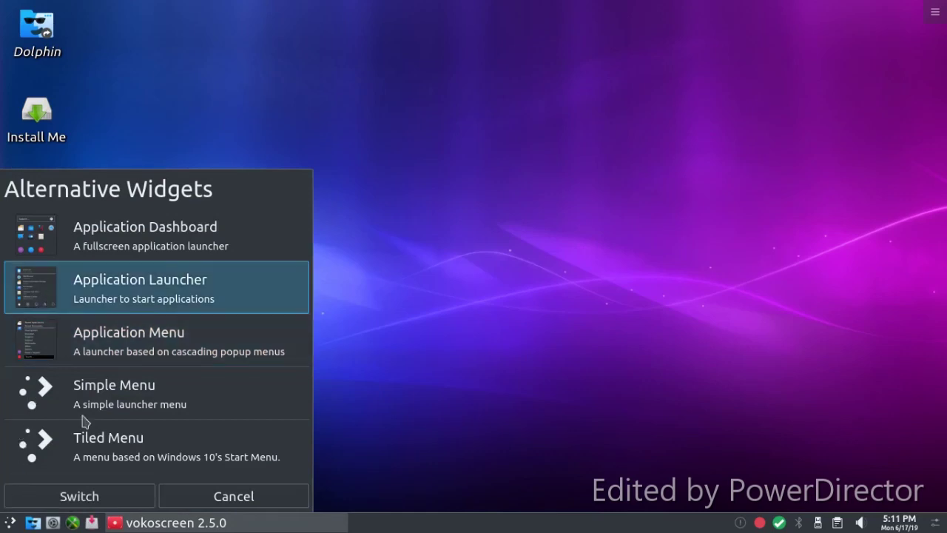
left_click(90, 500)
Browse the Application Launcher's categories, launch Simplenote from the Office applications, and close its login window
left_click(9, 521)
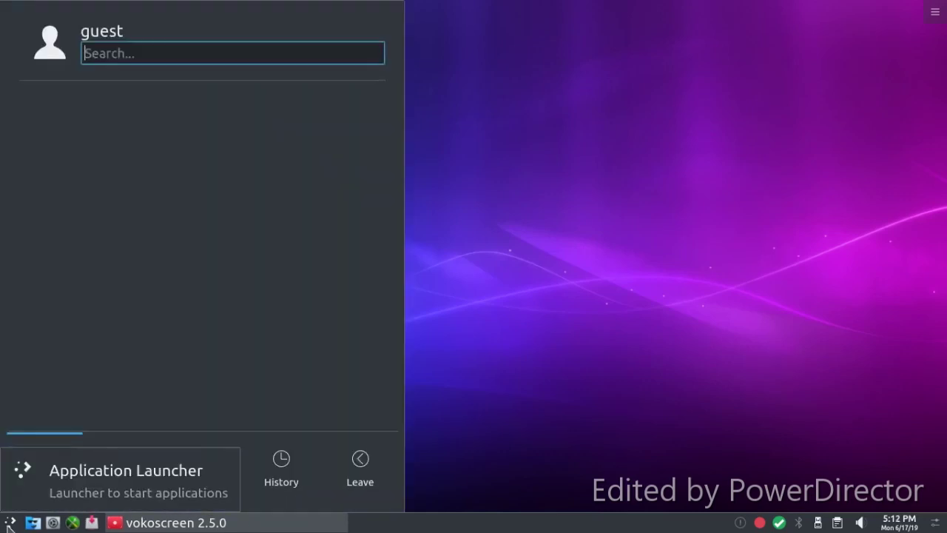
mouse_move(102, 467)
scroll(222, 233, "down", 3)
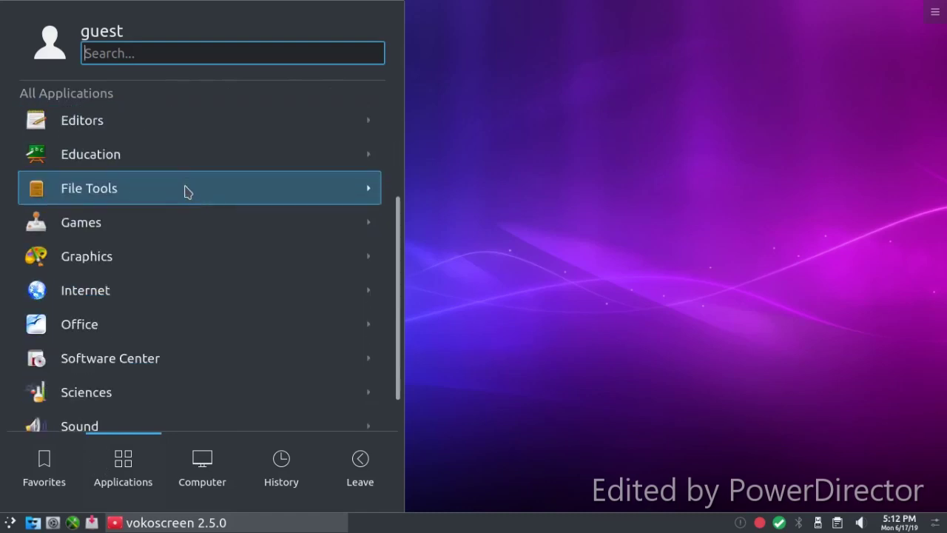
scroll(185, 193, "down", 1)
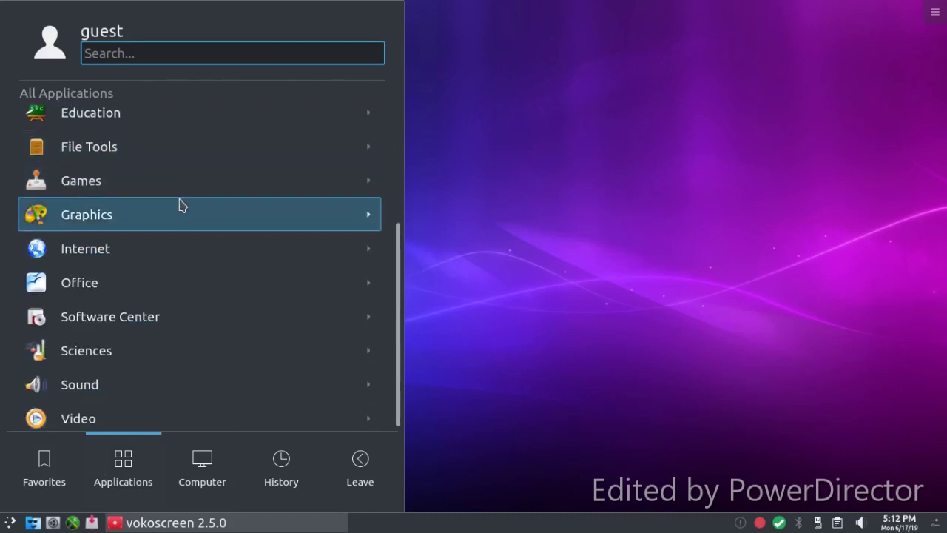
left_click(155, 277)
scroll(175, 237, "down", 3)
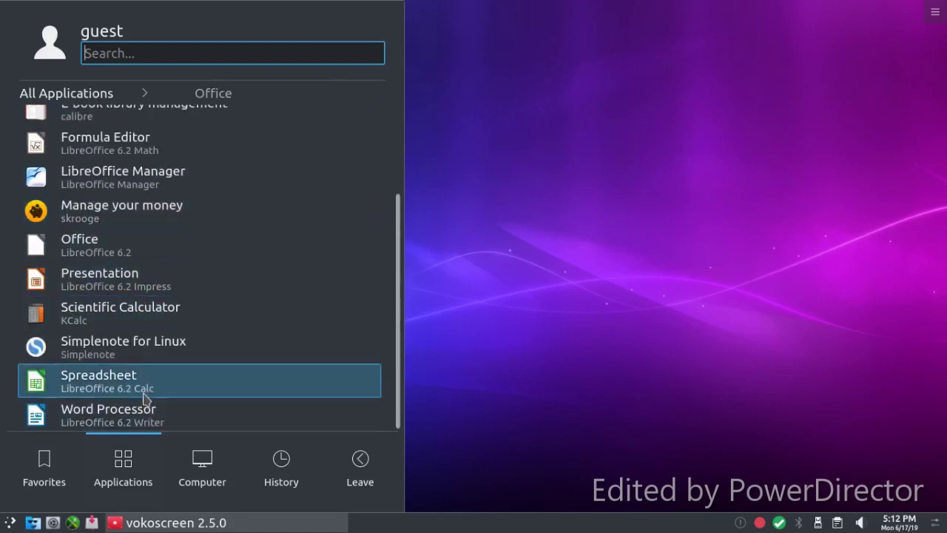
left_click(147, 358)
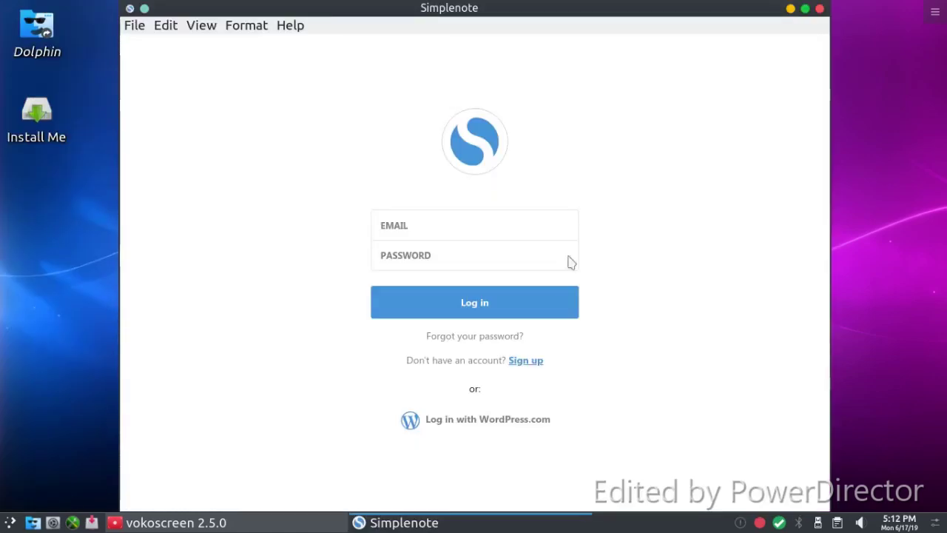
left_click(820, 8)
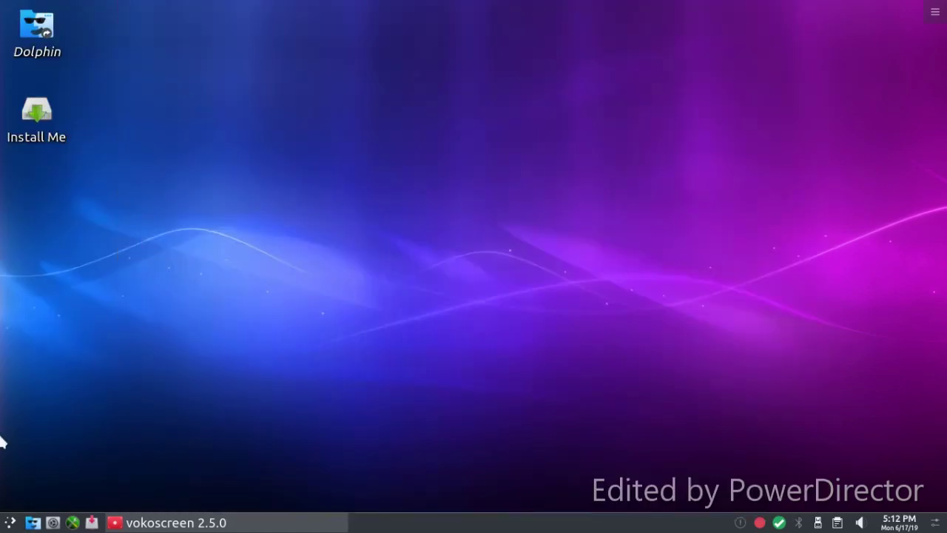
Launch the Hugin Lens Calibrator from the Graphics applications
left_click(6, 525)
left_click(123, 477)
scroll(140, 353, "down", 3)
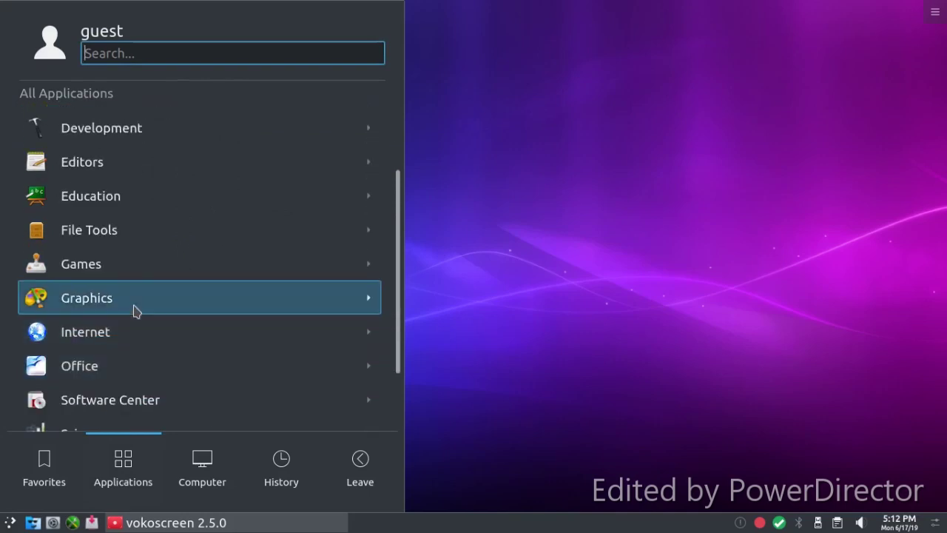
left_click(133, 311)
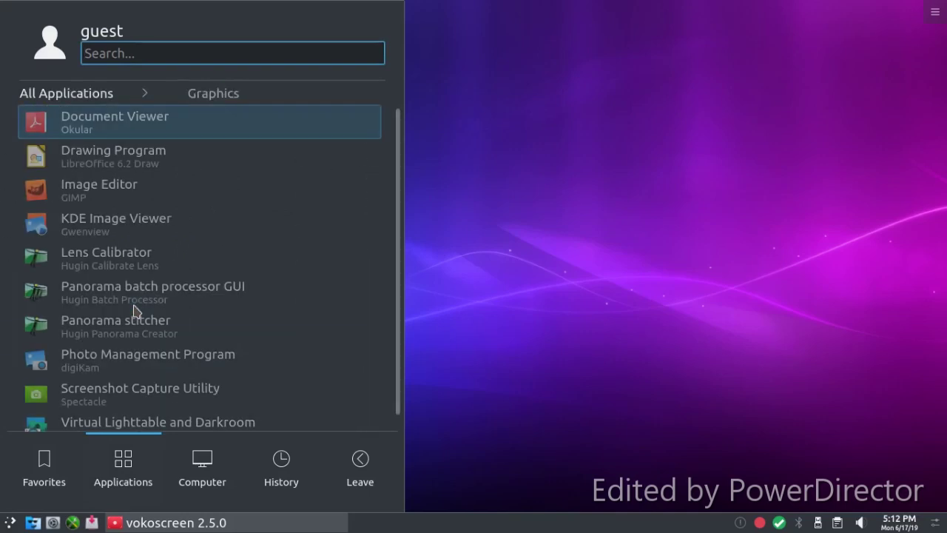
left_click(141, 260)
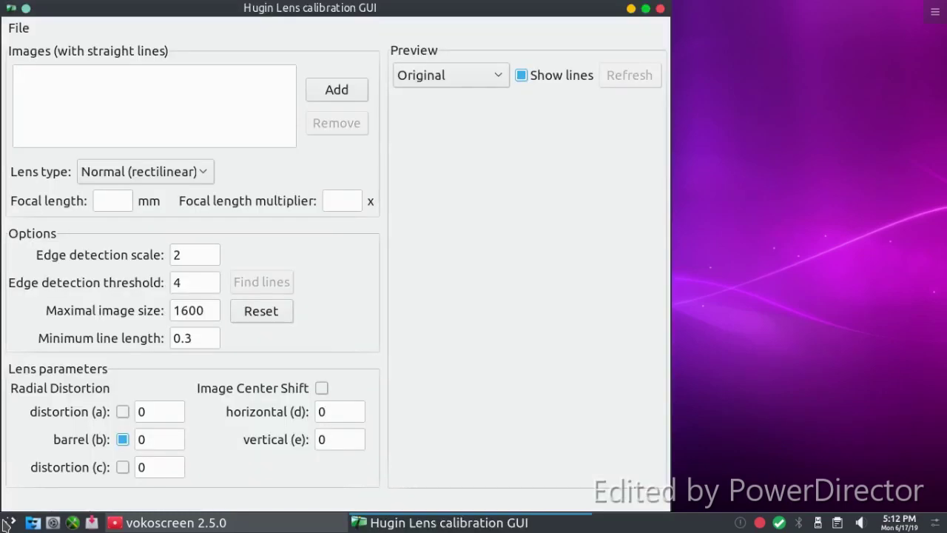
Switch the application launcher widget to Simple Menu and open it to view its application categories
right_click(10, 523)
left_click(12, 485)
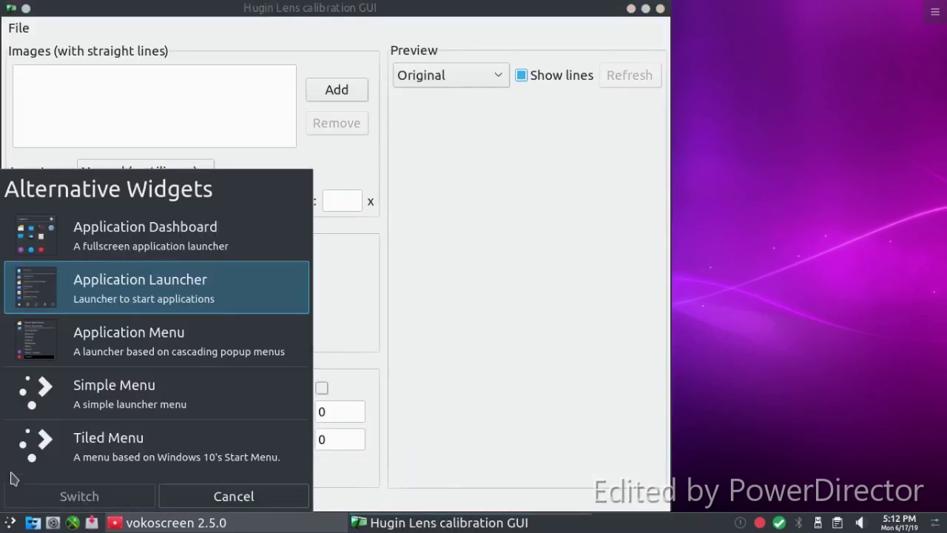
left_click(39, 396)
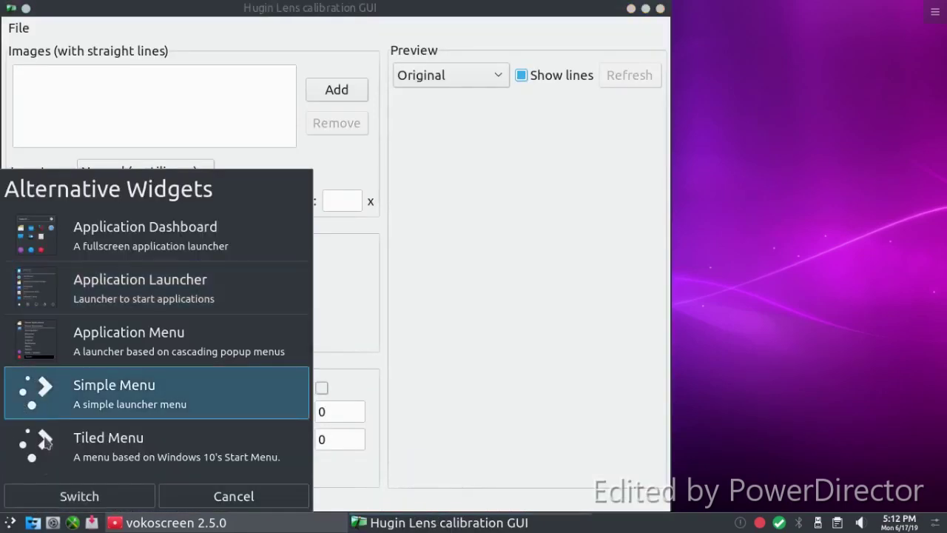
left_click(41, 496)
left_click(12, 522)
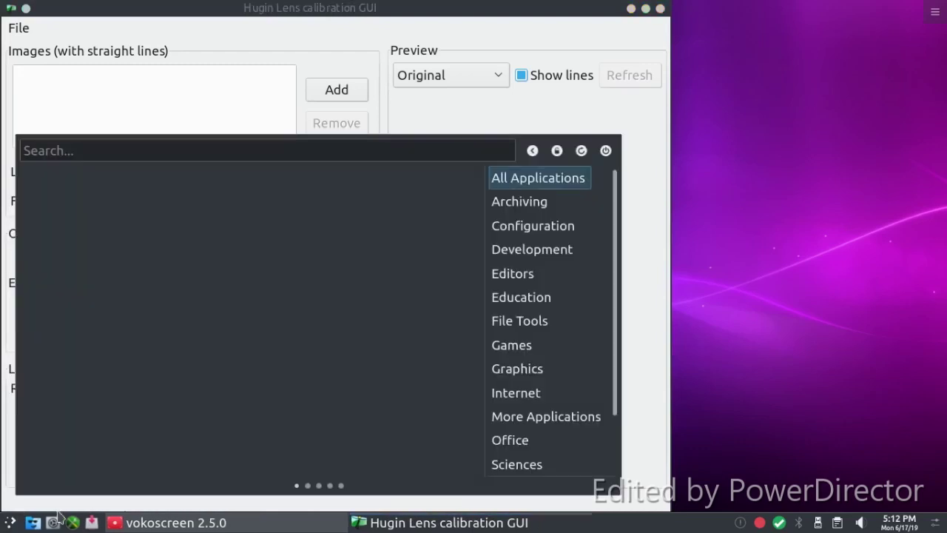
mouse_move(557, 347)
left_click(716, 306)
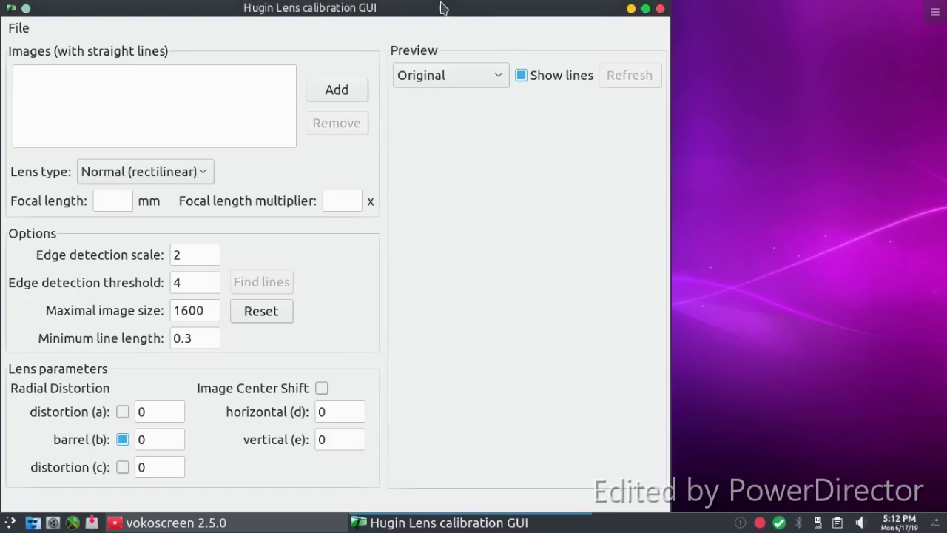
Close the Hugin lens calibration window and open the desktop's wallpaper settings
left_click_drag(442, 7, 549, 27)
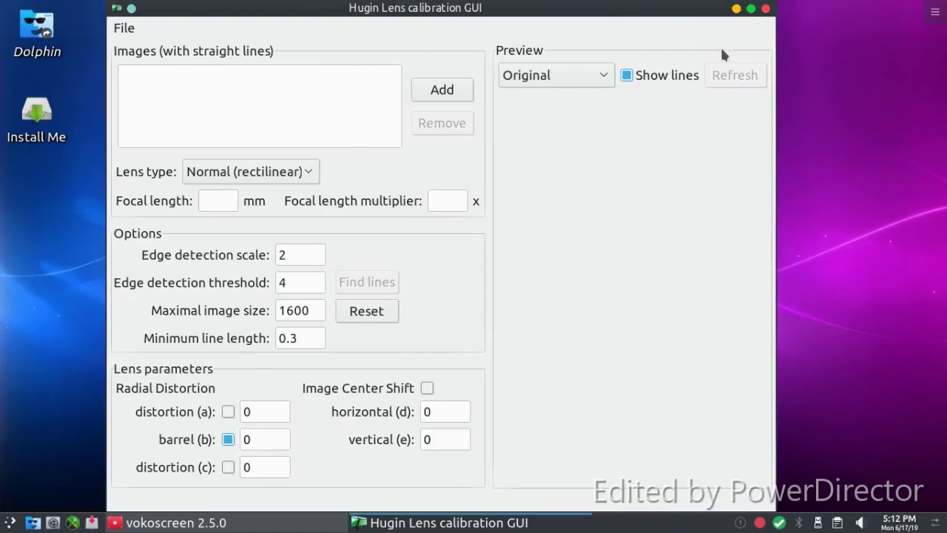
left_click(767, 8)
right_click(366, 216)
left_click(413, 488)
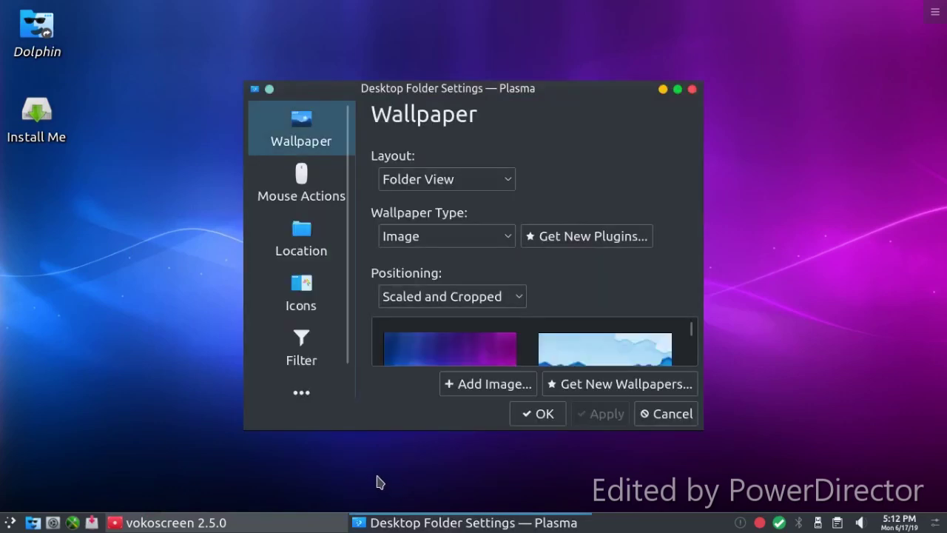
Apply the Next image as the desktop wallpaper
left_click_drag(416, 96, 365, 70)
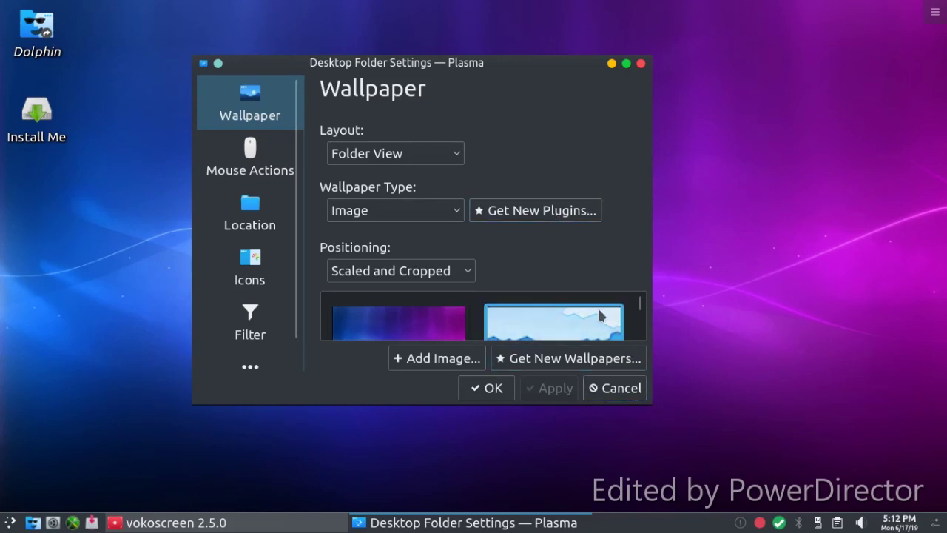
left_click(563, 340)
left_click(548, 388)
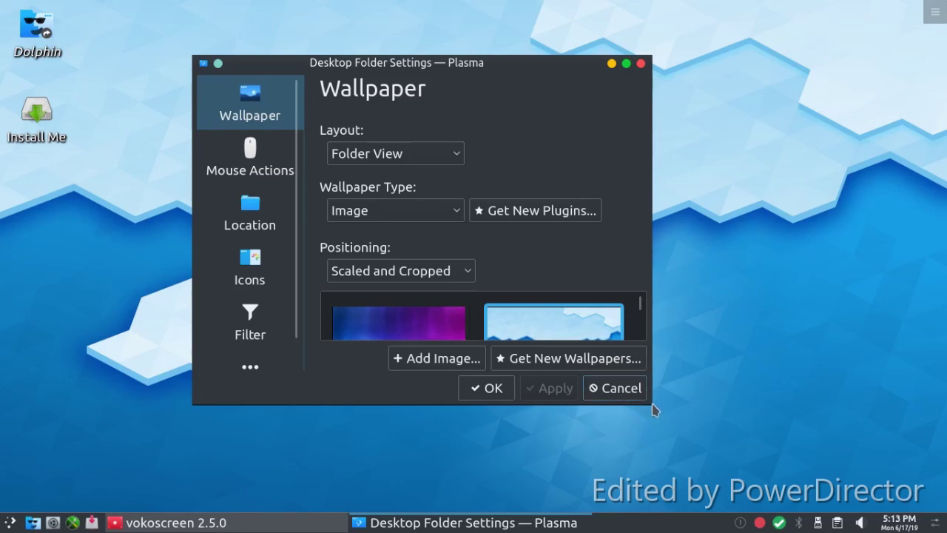
Enlarge the desktop settings window and apply the pclinuxos-2019 wallpaper
left_click_drag(651, 405, 792, 488)
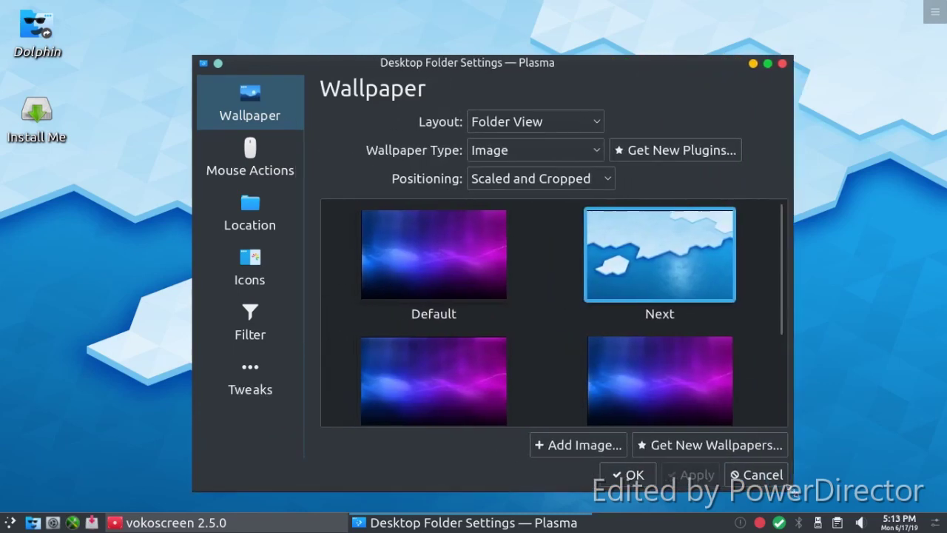
scroll(627, 267, "down", 1)
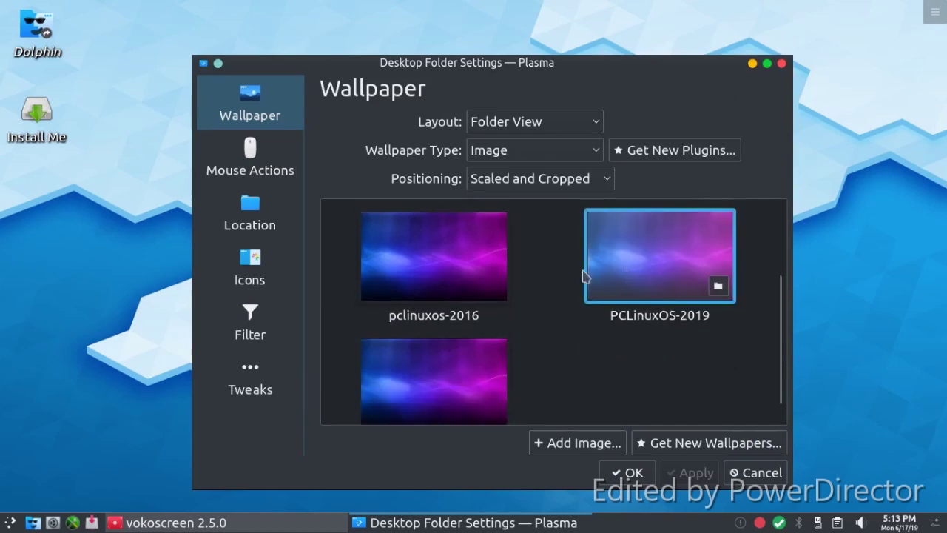
left_click(386, 364)
left_click(690, 472)
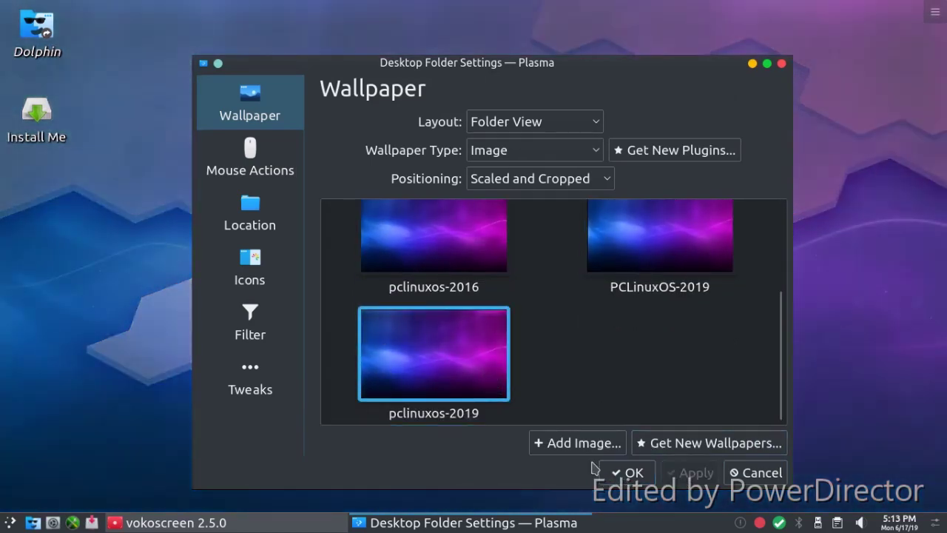
View the desktop folder's Mouse Actions, Location, Icons, Filter and Tweaks settings
left_click(241, 157)
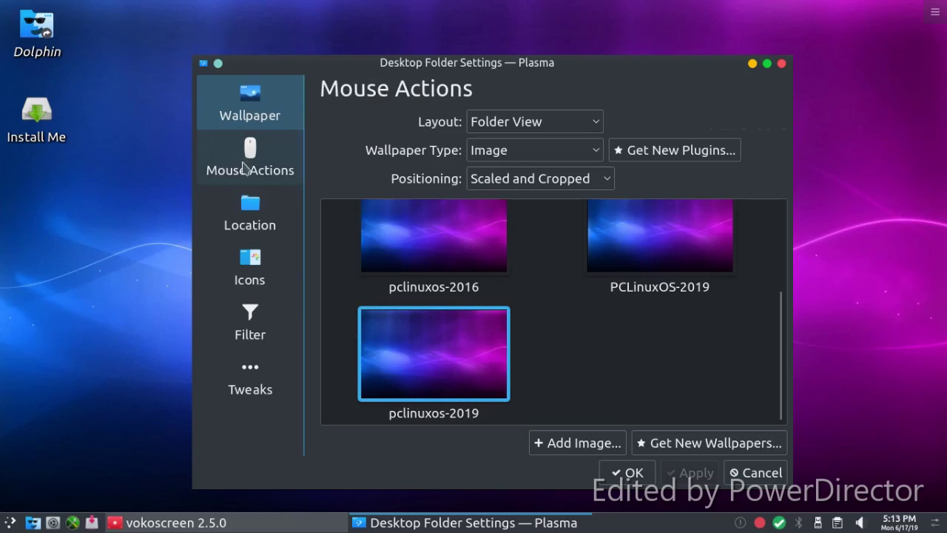
left_click(249, 205)
left_click(247, 252)
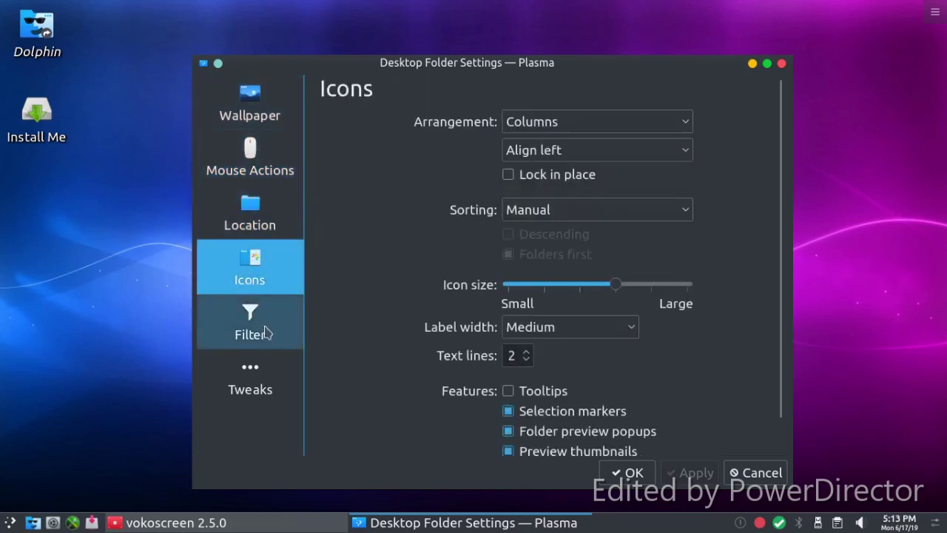
left_click(264, 329)
left_click(283, 374)
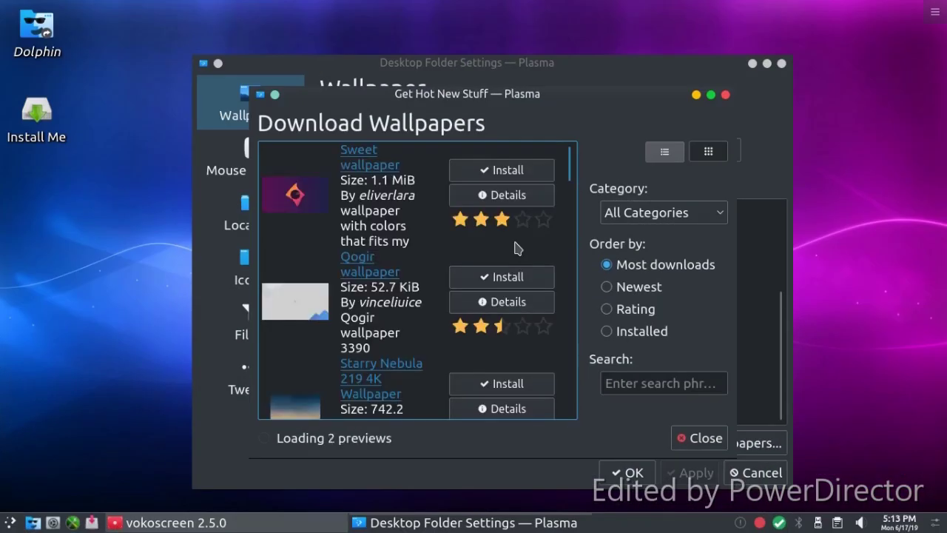
Install the 4K KDE Plasma Nebula 374 NO LOGO.png wallpaper from the online wallpapers and close the download dialog
scroll(489, 263, "down", 5)
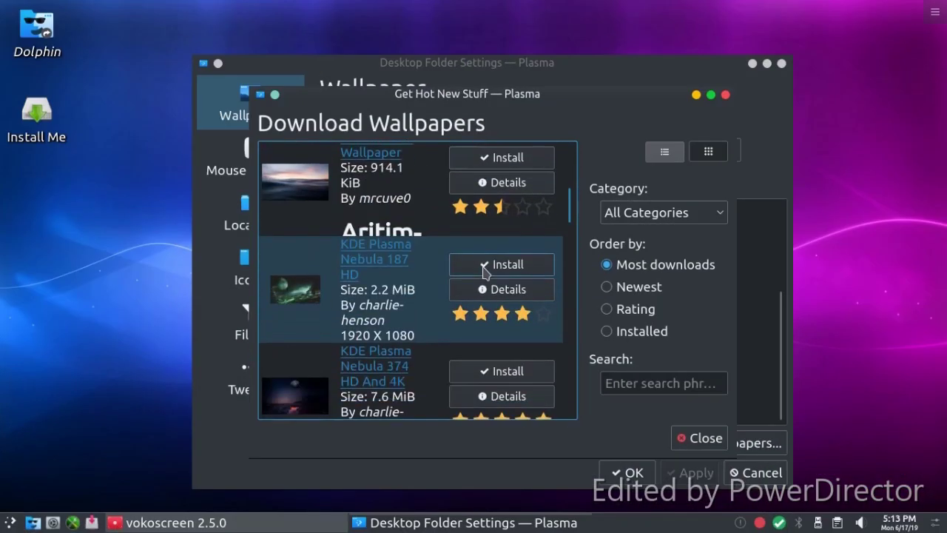
scroll(482, 273, "down", 2)
left_click(493, 225)
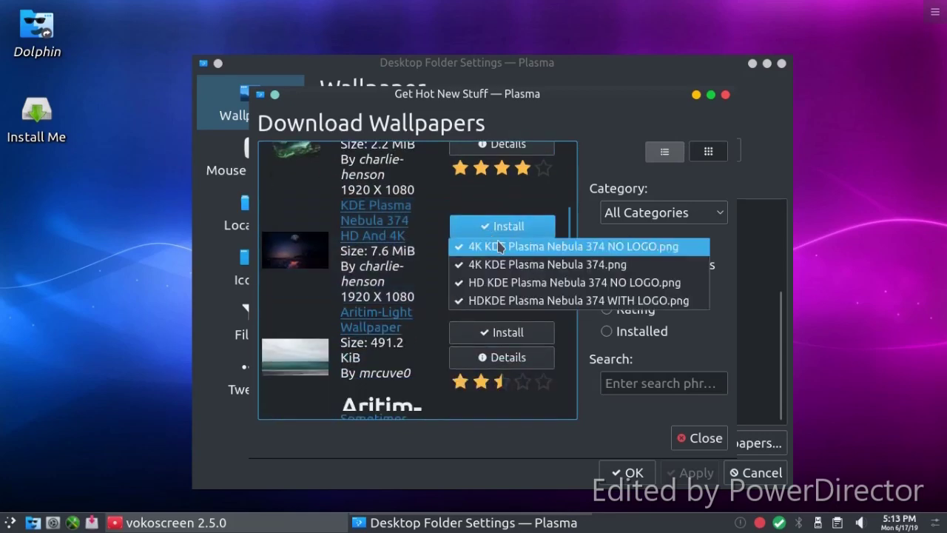
left_click(504, 244)
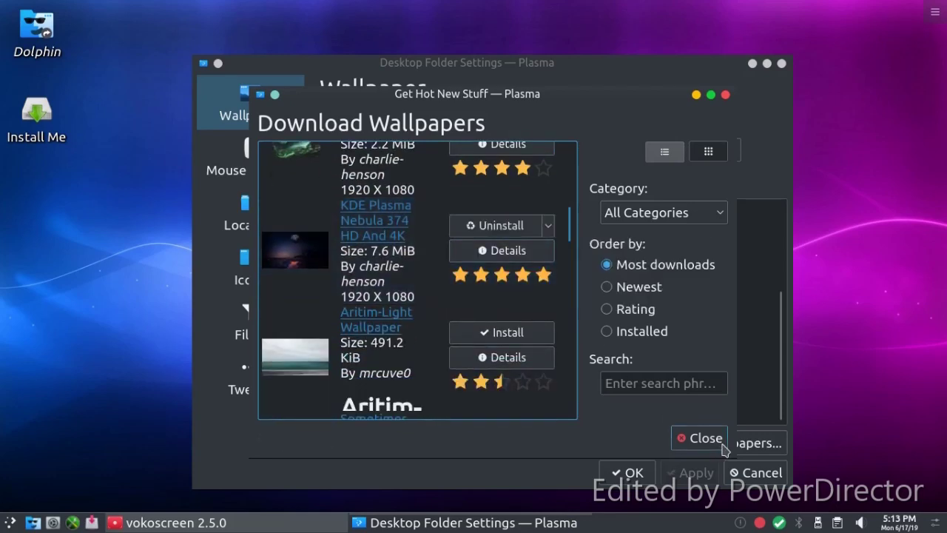
left_click(700, 438)
Apply the downloaded 4K KDE Plasma Nebula wallpaper to the desktop and close the desktop settings
scroll(581, 336, "up", 3)
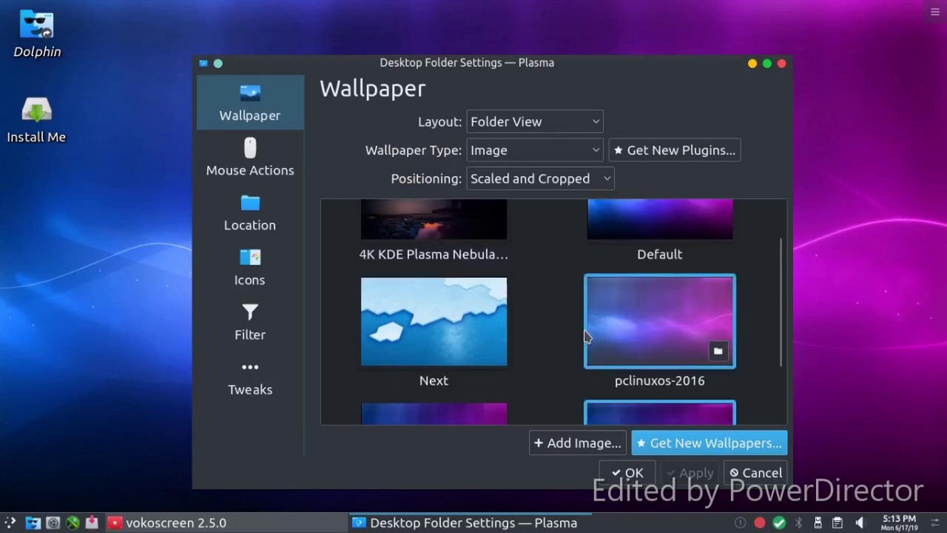
left_click(450, 266)
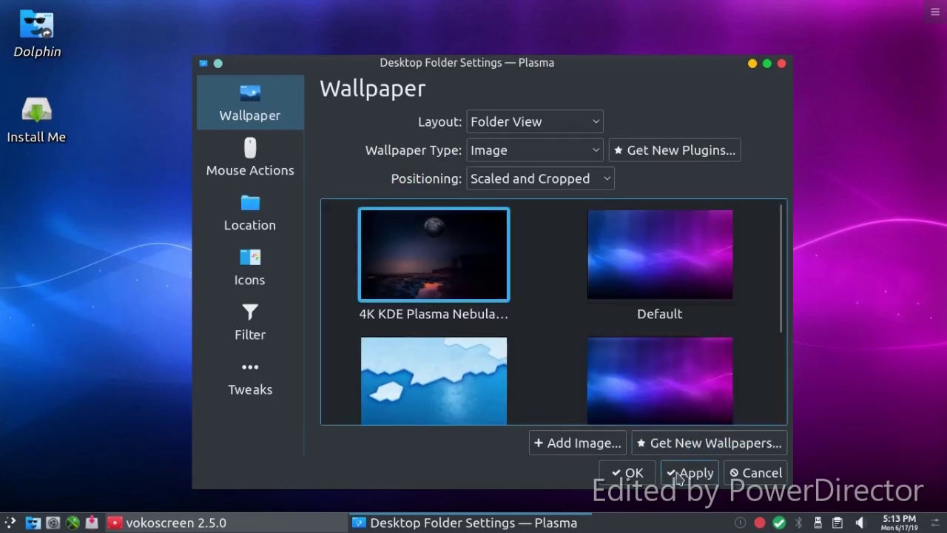
left_click(688, 472)
left_click(641, 478)
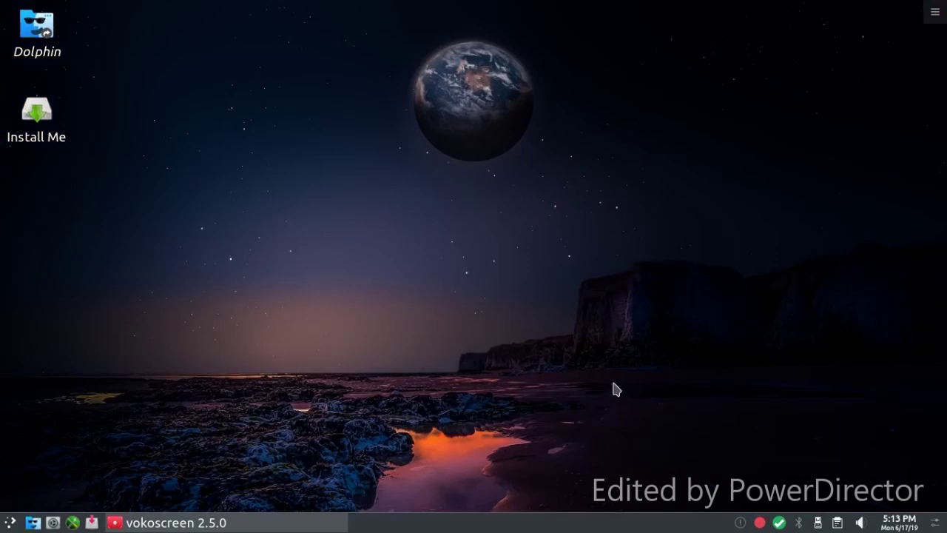
Launch Qt Linguist from the Development applications, look through its File and Phrases commands, and close it
left_click(11, 522)
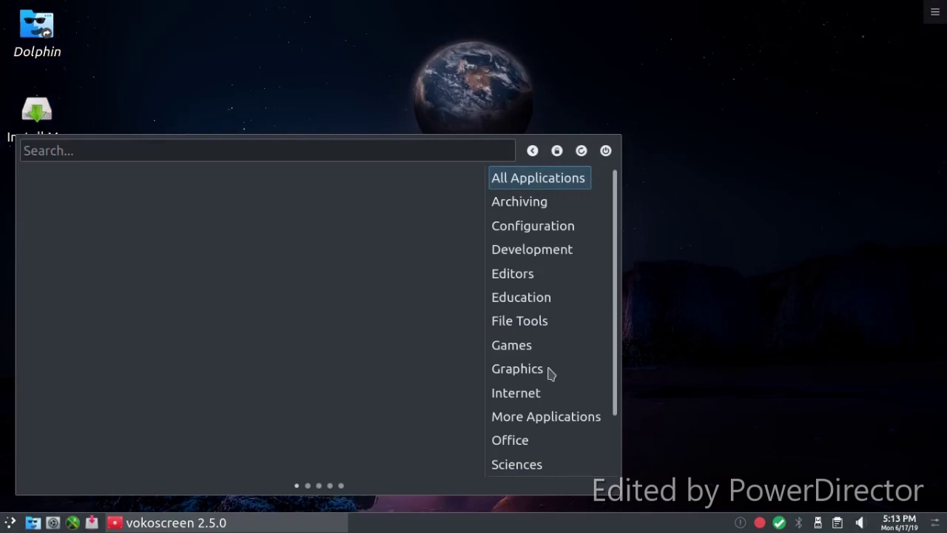
mouse_move(515, 245)
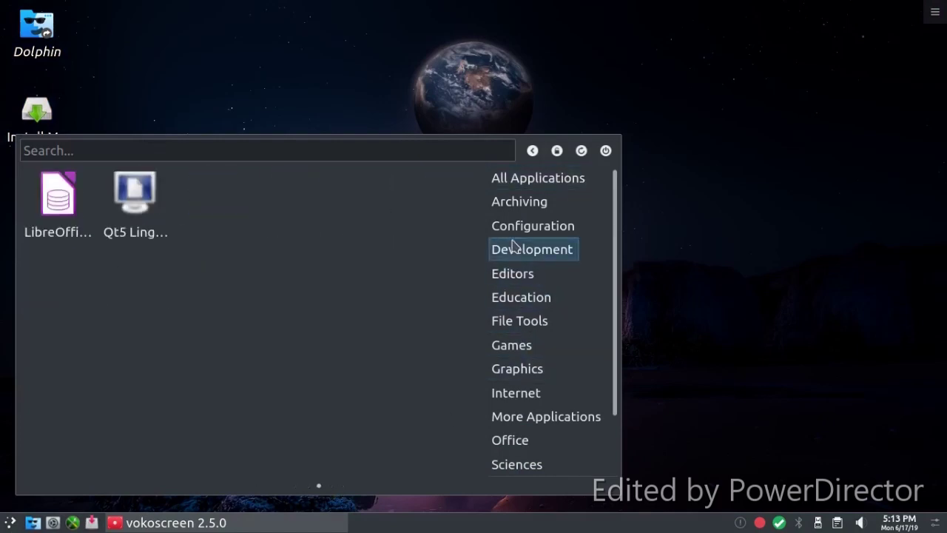
left_click(136, 196)
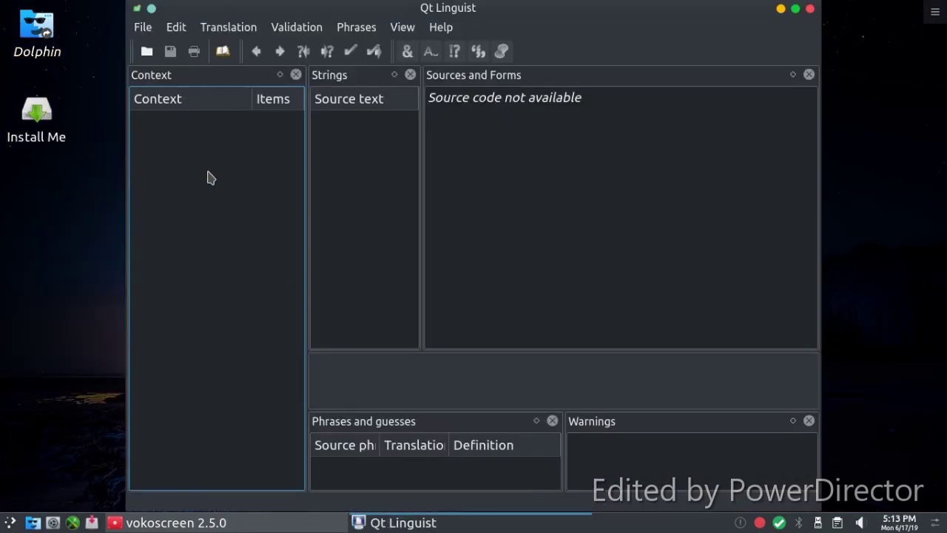
left_click(142, 30)
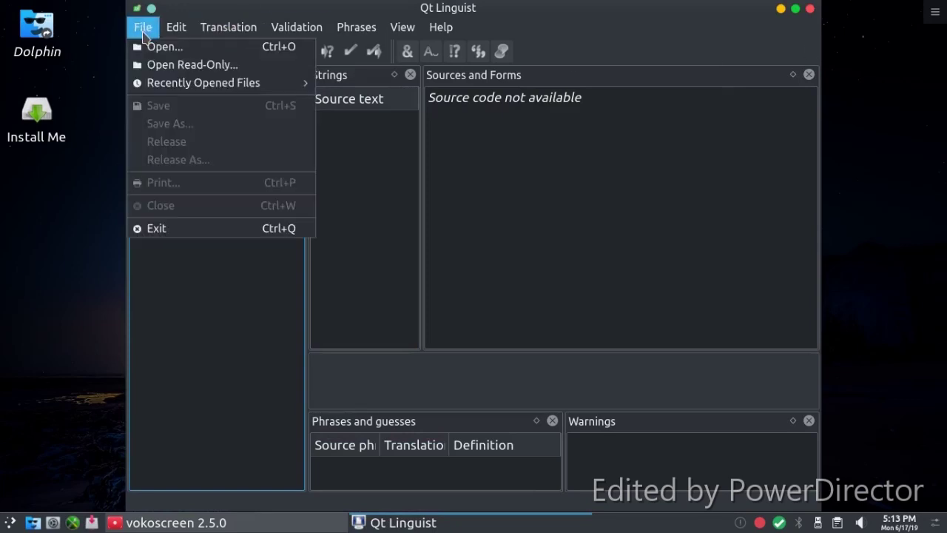
mouse_move(358, 32)
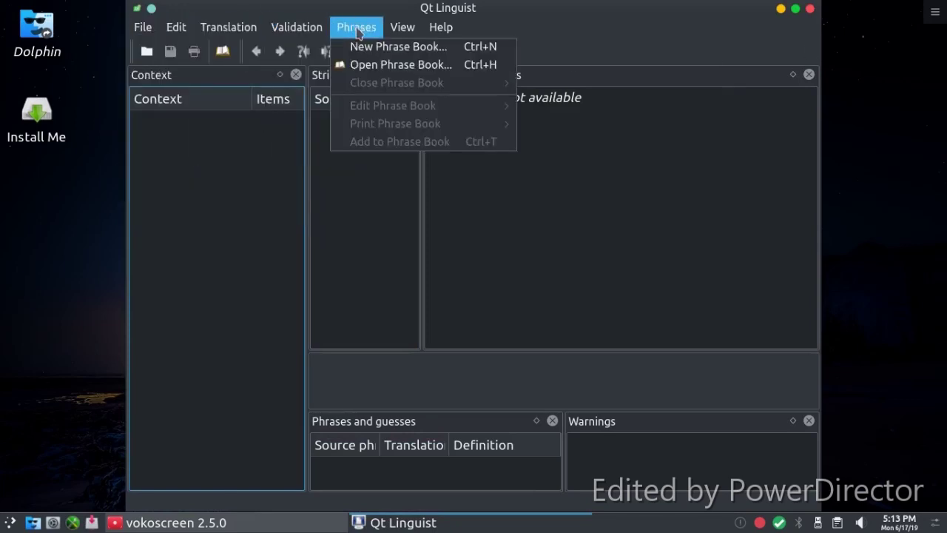
left_click(805, 12)
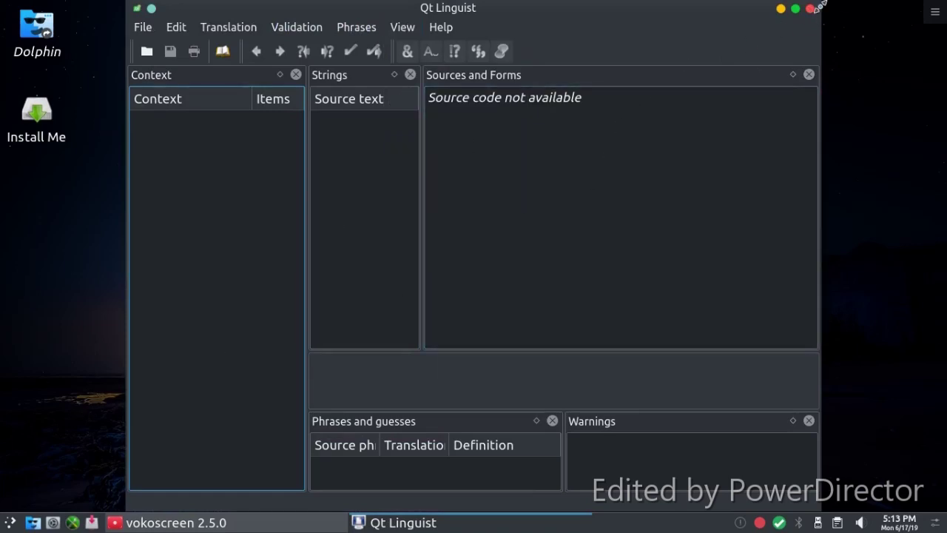
left_click(811, 9)
Launch Spectacle from the Graphics applications
left_click(2, 528)
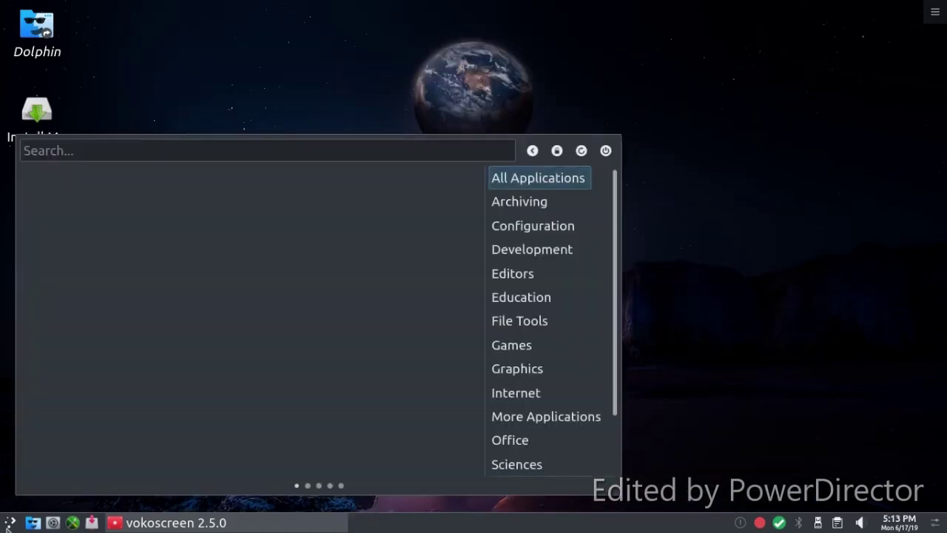
mouse_move(560, 355)
mouse_move(548, 371)
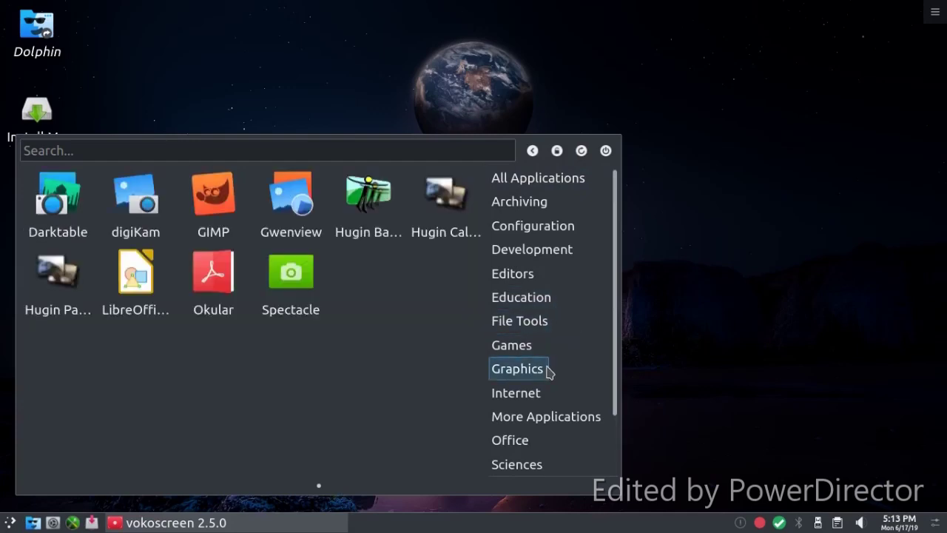
left_click(314, 314)
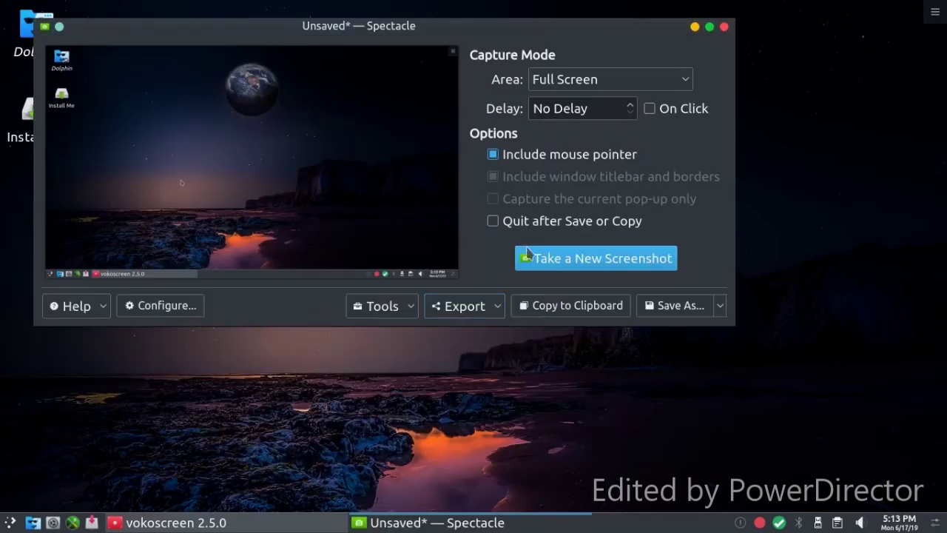
Take a new Rectangular Region screenshot covering about 817×400 pixels of the desktop
left_click(547, 81)
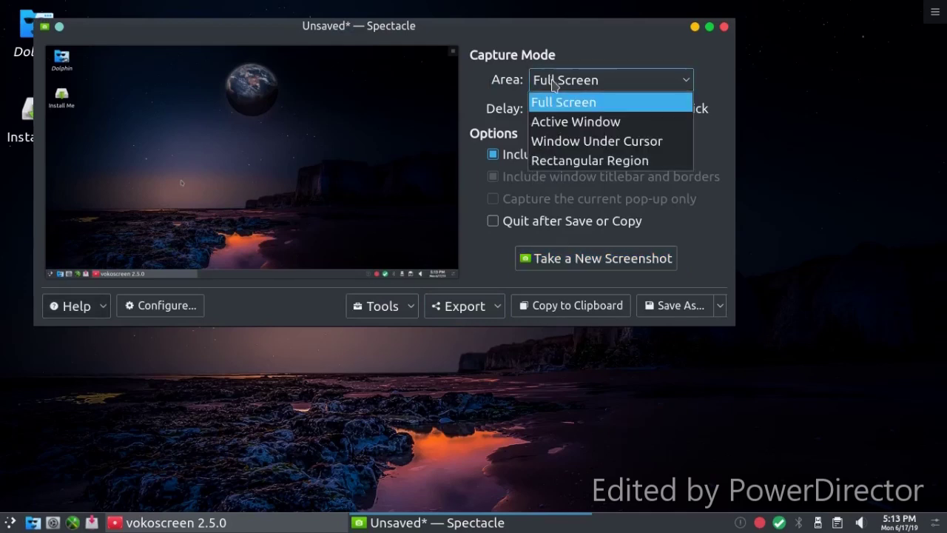
left_click(557, 160)
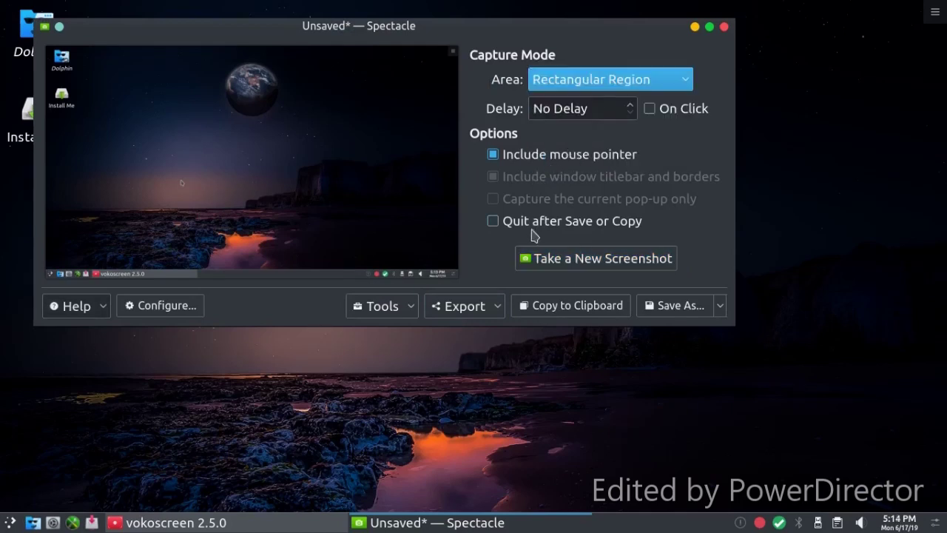
left_click(560, 258)
left_click_drag(704, 188, 725, 180)
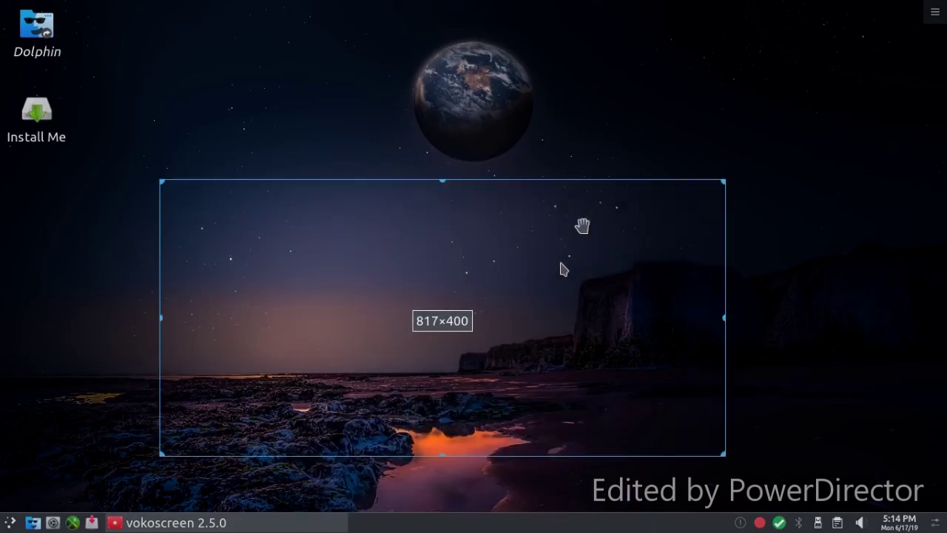
double_click(486, 239)
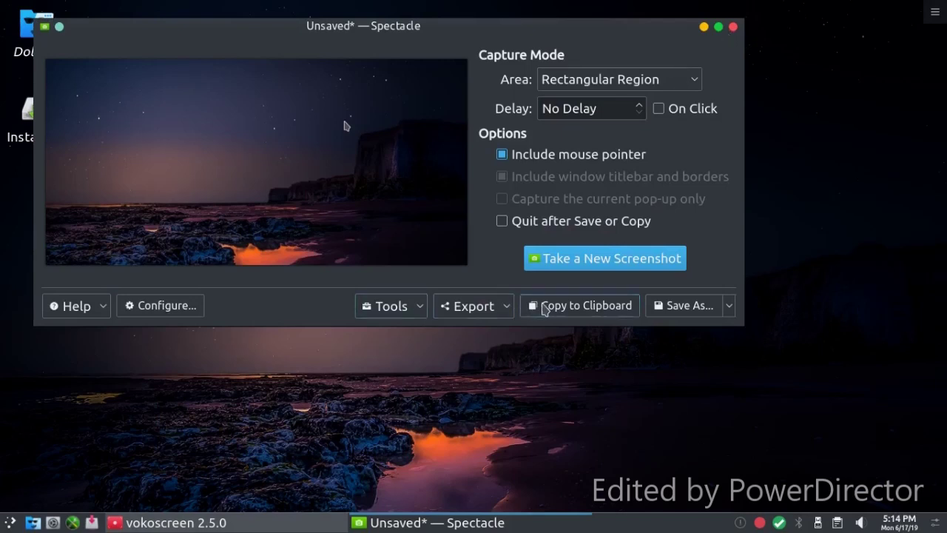
Save the screenshot as a PNG image in the Root folder, using a first name as file name, and close Spectacle
left_click(655, 311)
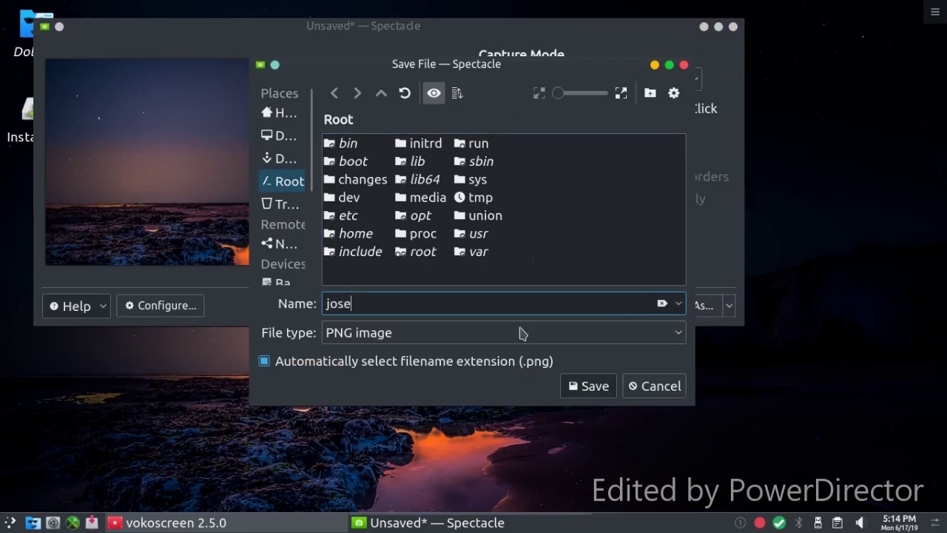
left_click(565, 386)
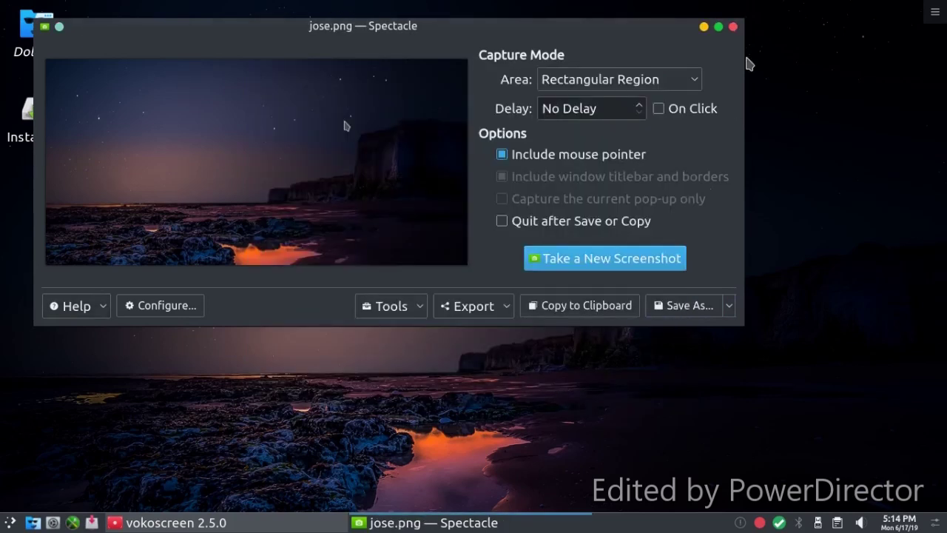
left_click(733, 27)
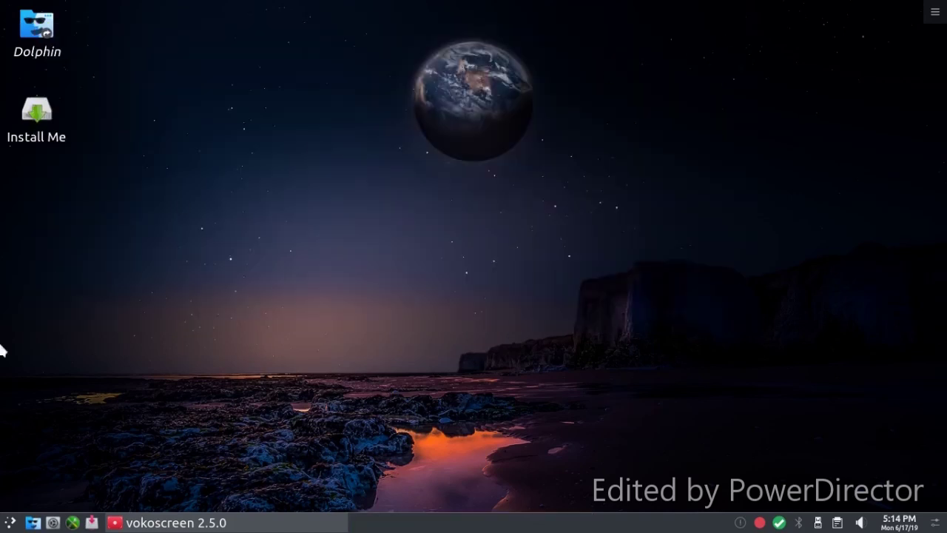
Open the Dolphin file manager, widen its window, view the Desktop and Downloads folders, and close it
left_click(53, 43)
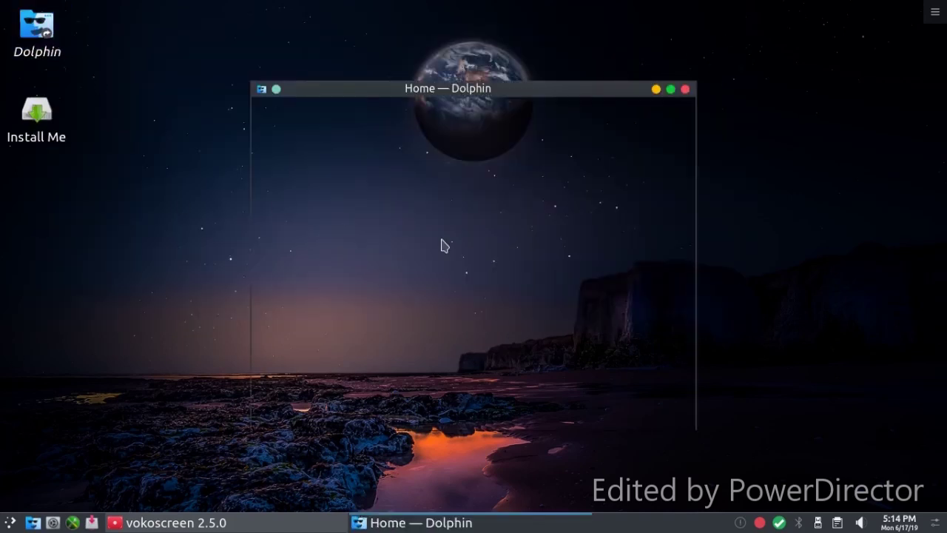
left_click_drag(361, 90, 302, 58)
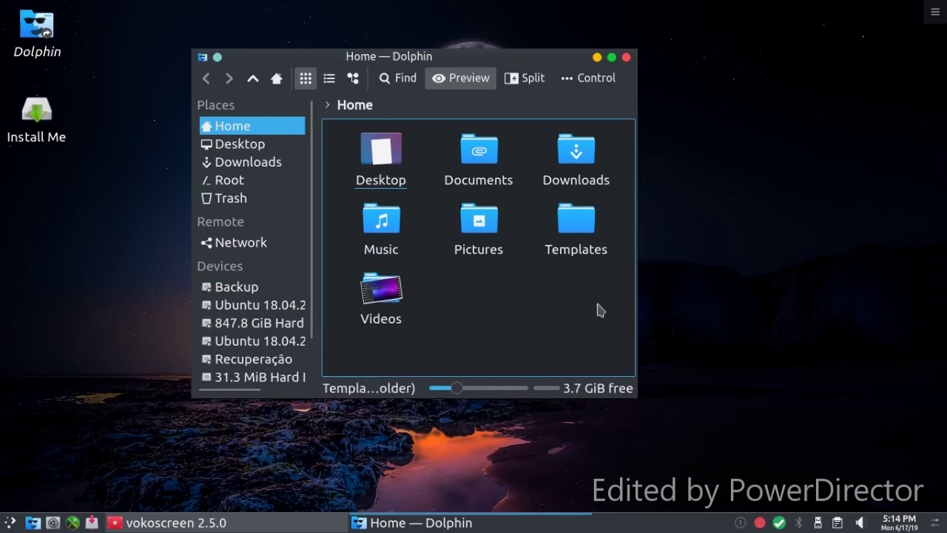
left_click_drag(638, 395, 838, 384)
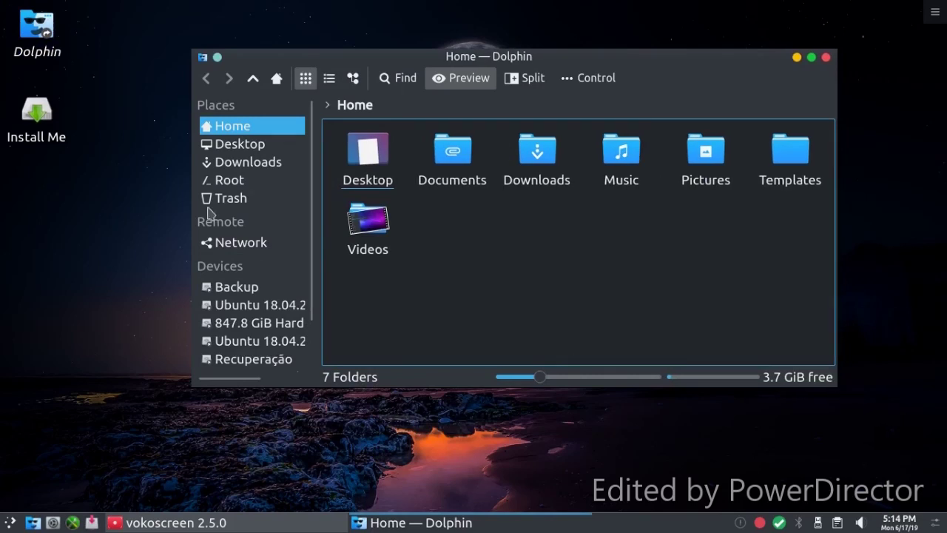
left_click(241, 143)
left_click(248, 163)
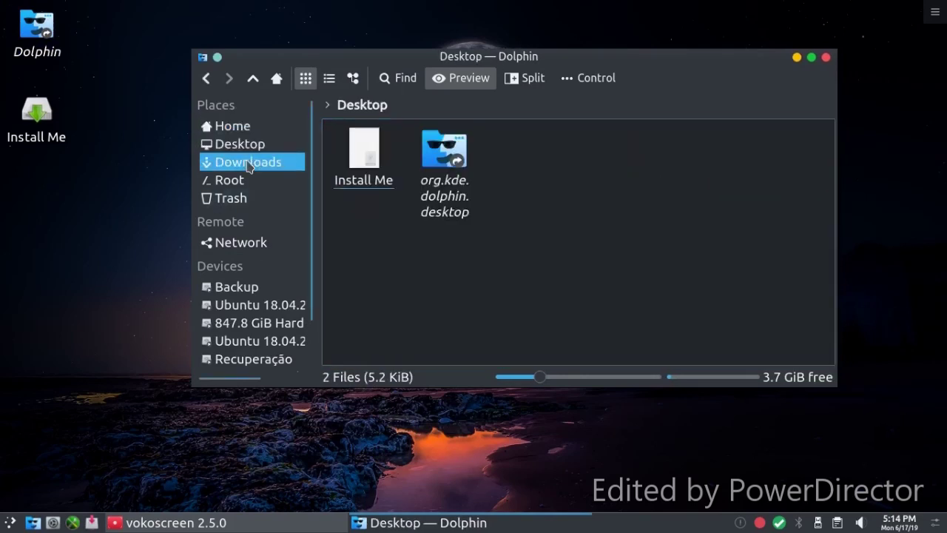
left_click(826, 57)
left_click(7, 521)
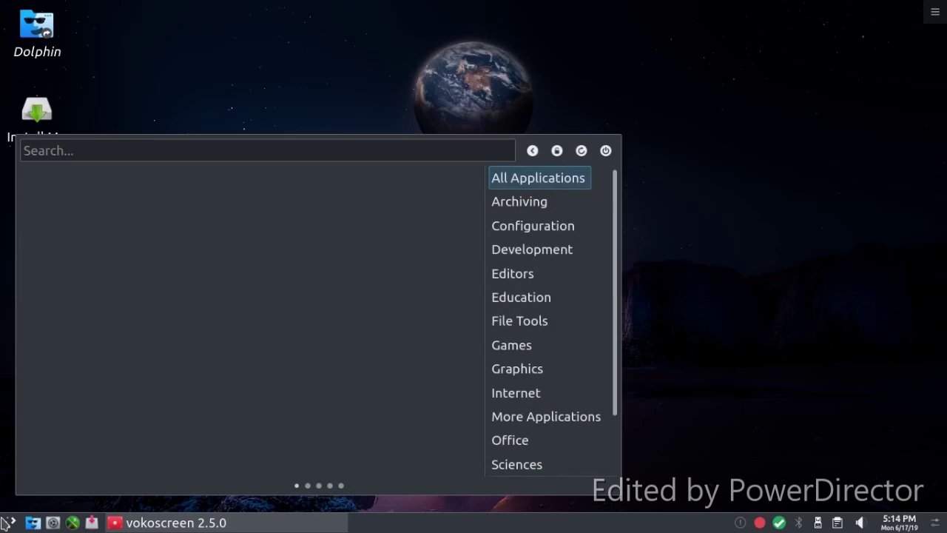
left_click(710, 347)
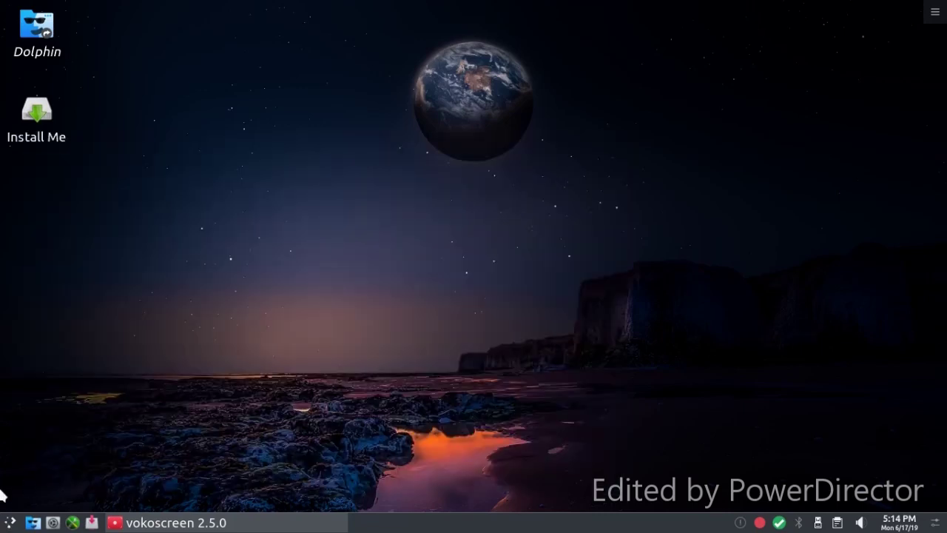
Open System Settings, browse the downloadable Look and Feel themes, and close the add-on installer without installing any
left_click(52, 523)
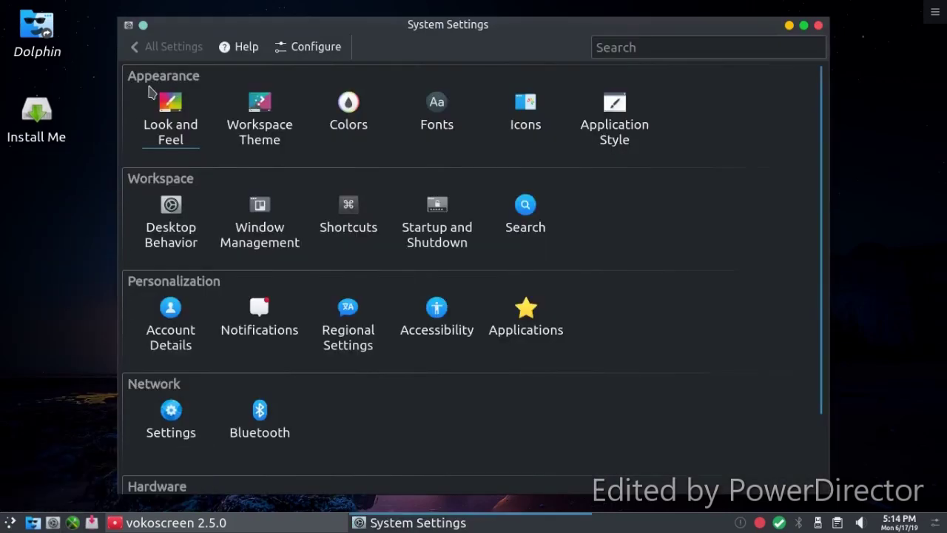
left_click(170, 100)
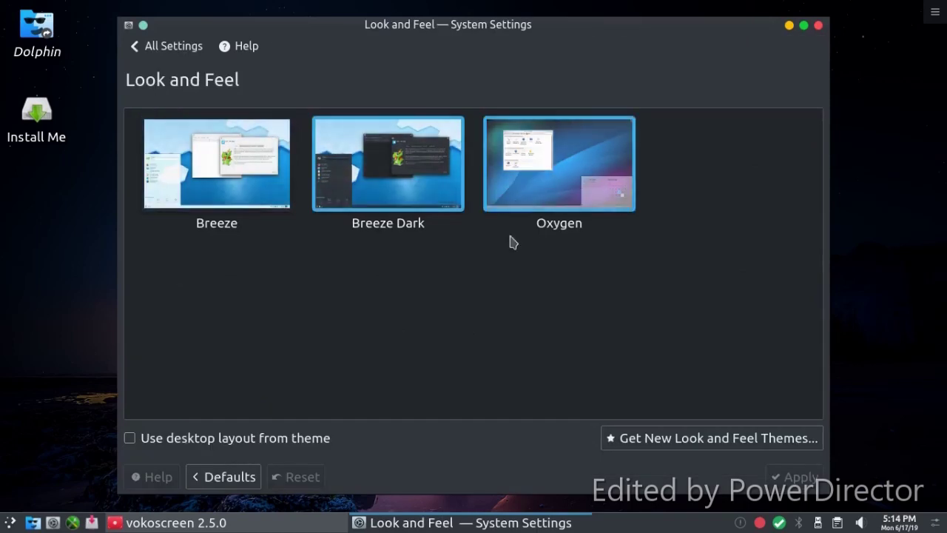
left_click(639, 440)
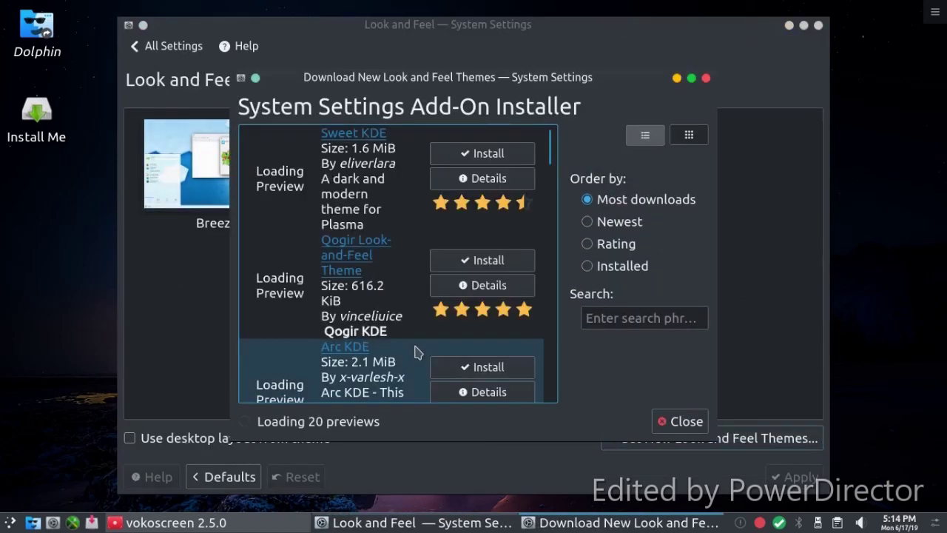
scroll(411, 318, "down", 5)
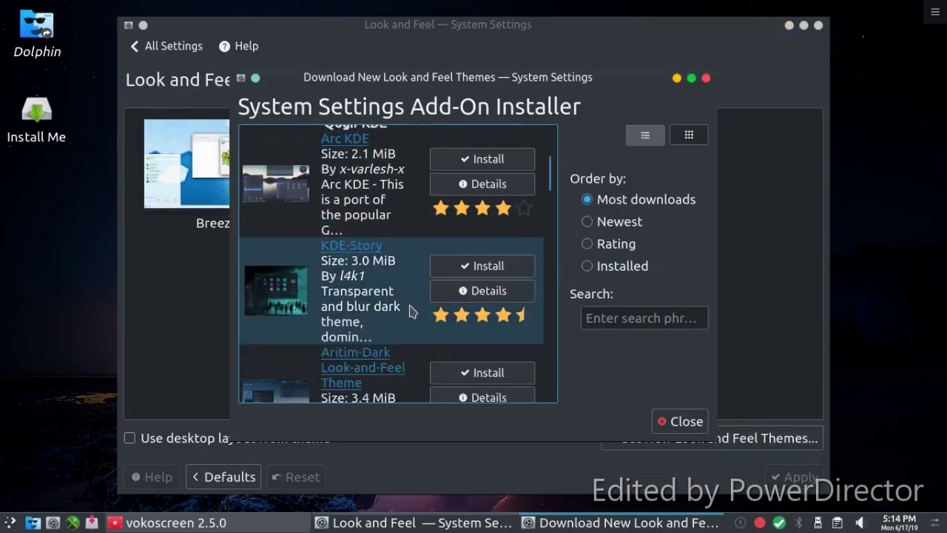
scroll(407, 318, "down", 5)
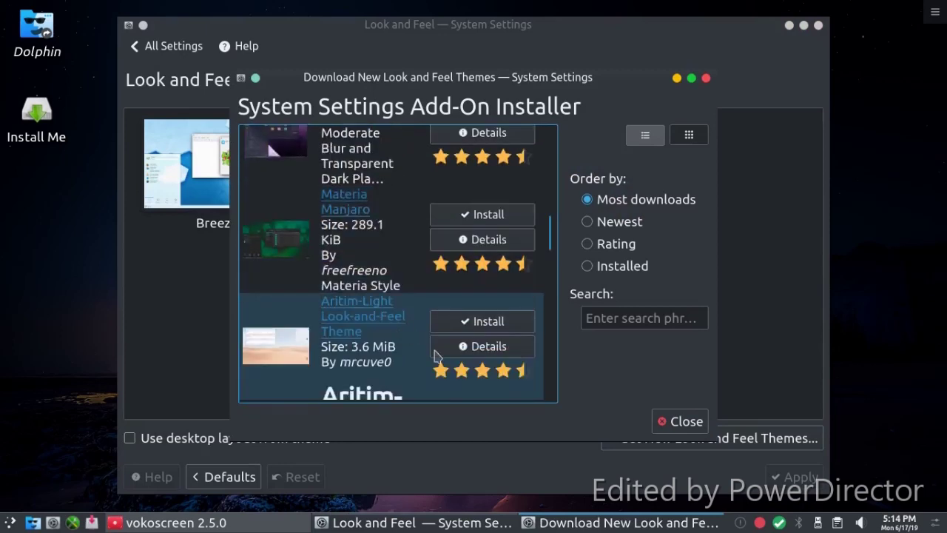
left_click(669, 421)
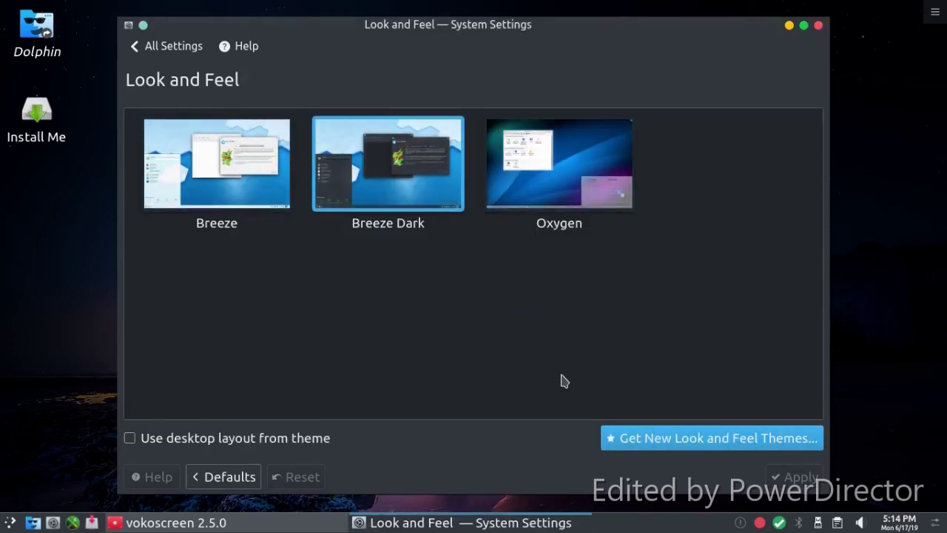
View the Plasma Theme and Splash Screen options in the Workspace Theme settings
left_click(139, 49)
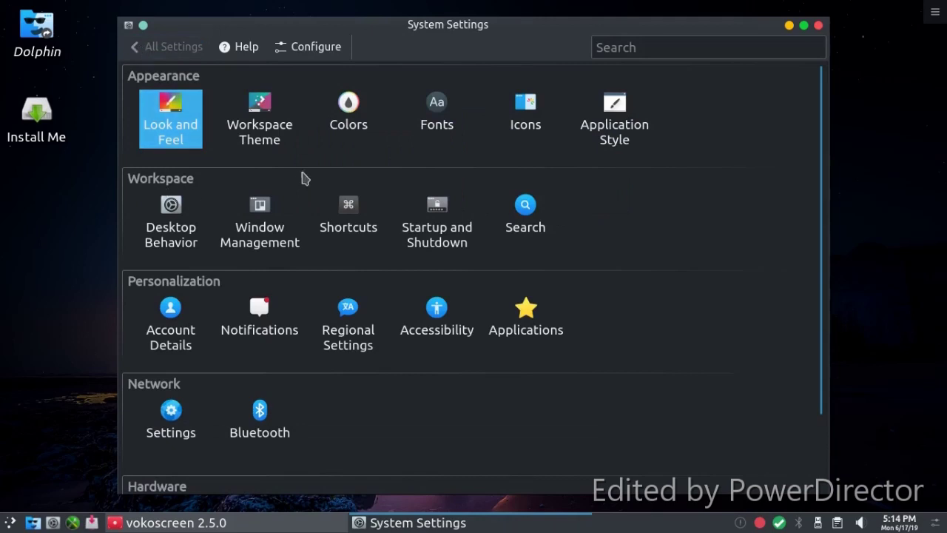
left_click(279, 140)
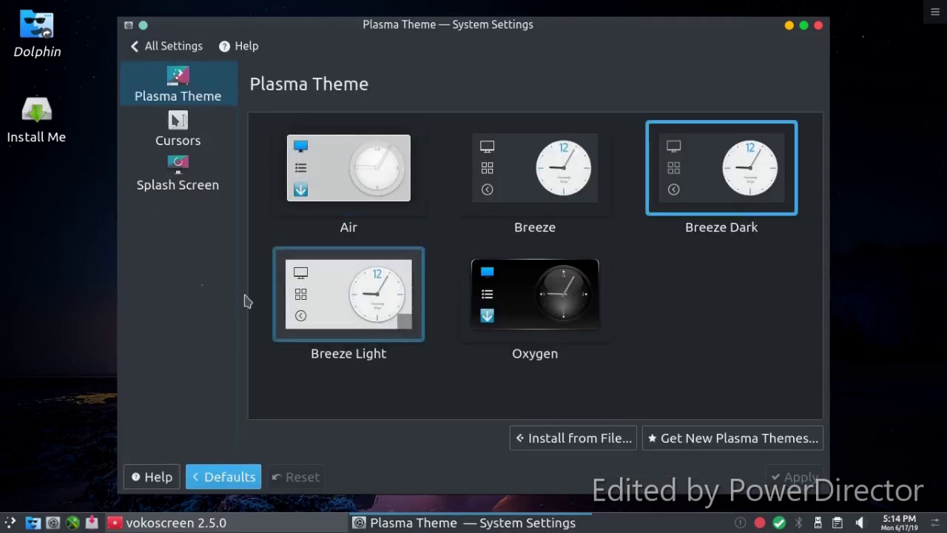
left_click(184, 185)
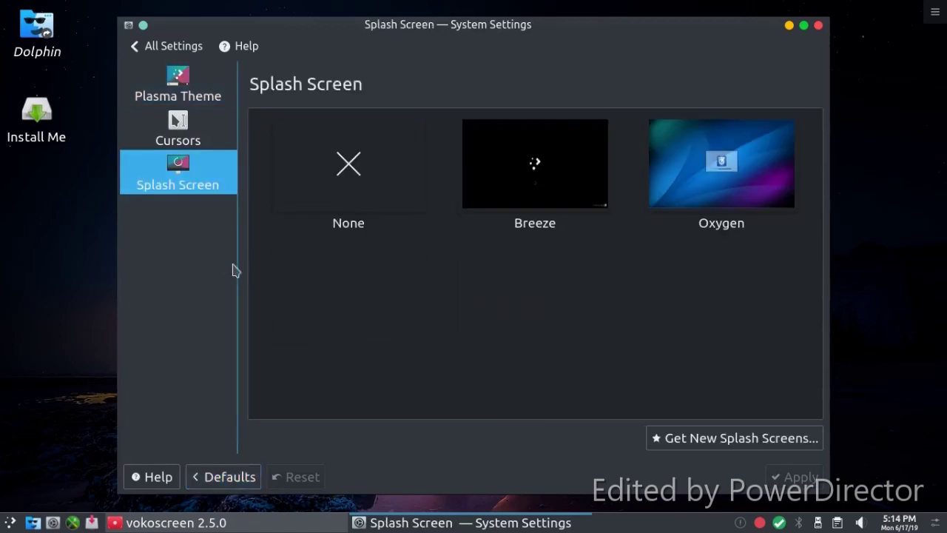
Apply the Oxygen Yellow cursor theme in the Cursors settings
left_click(178, 135)
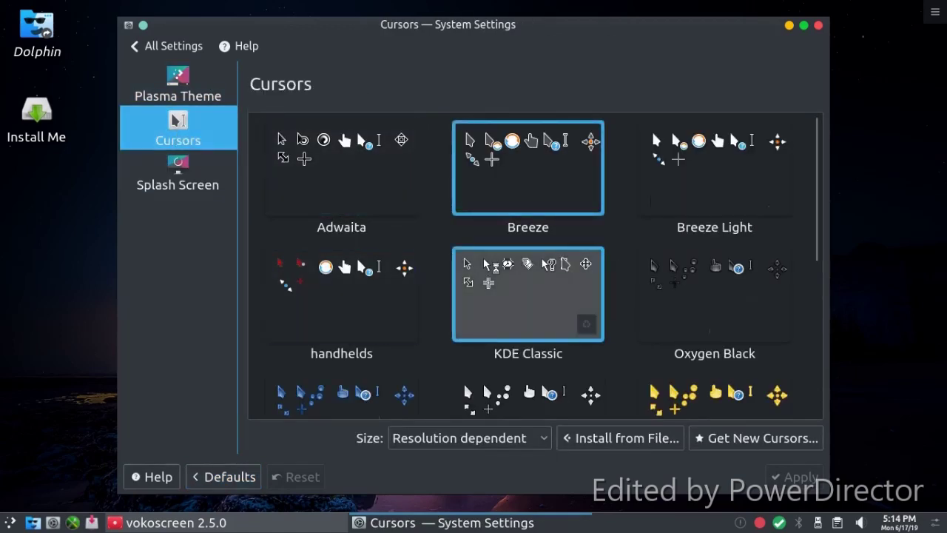
scroll(541, 258, "down", 2)
scroll(547, 270, "down", 3)
scroll(496, 364, "up", 2)
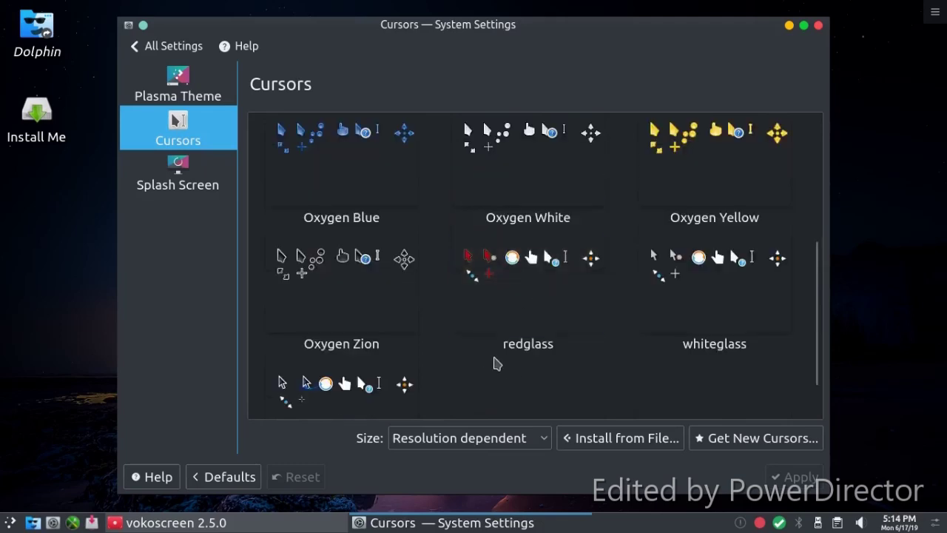
left_click(711, 281)
scroll(710, 289, "down", 1)
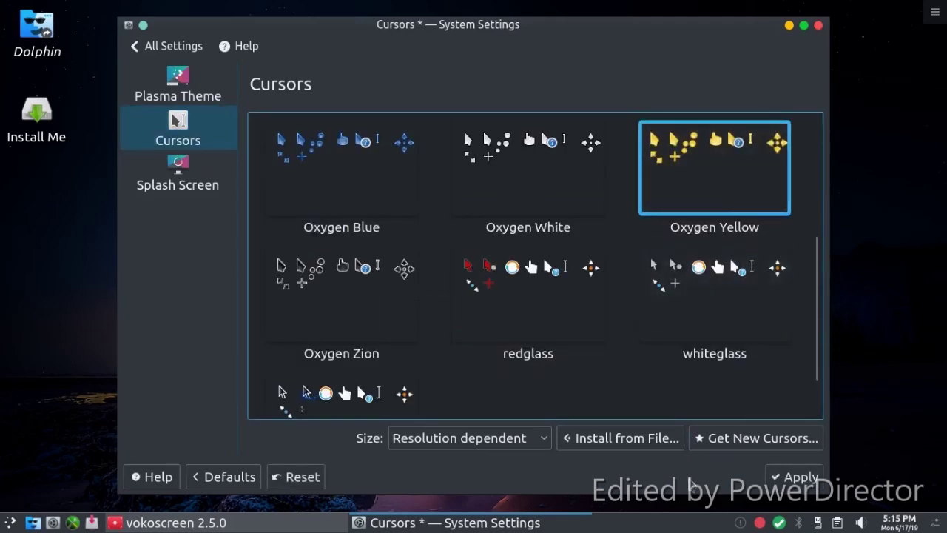
left_click(792, 477)
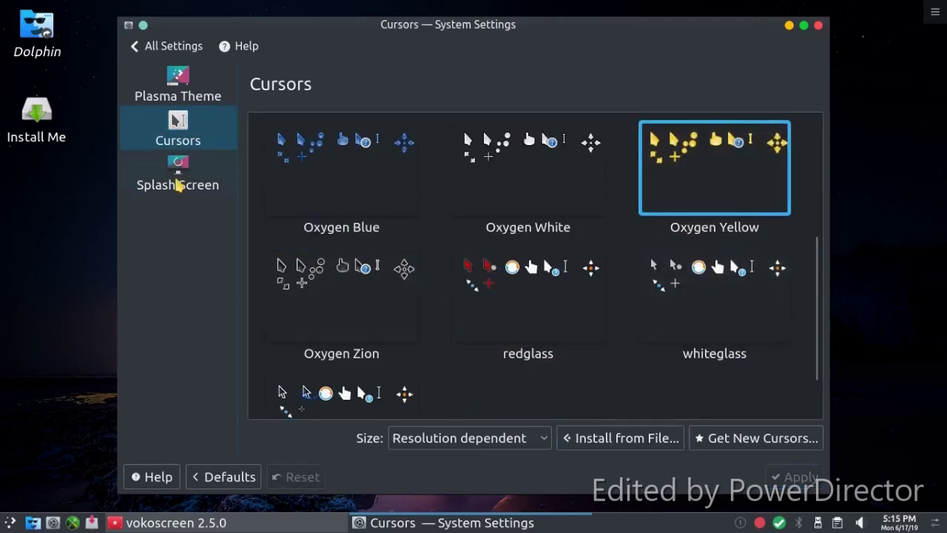
Open the Icons settings, browse the downloadable icon themes, and close the add-on installer without installing any
left_click(137, 47)
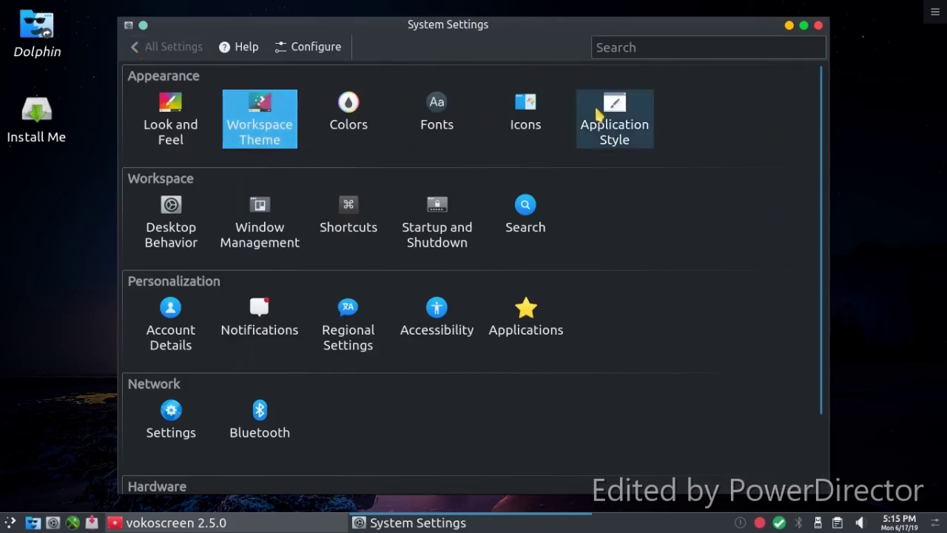
left_click(541, 134)
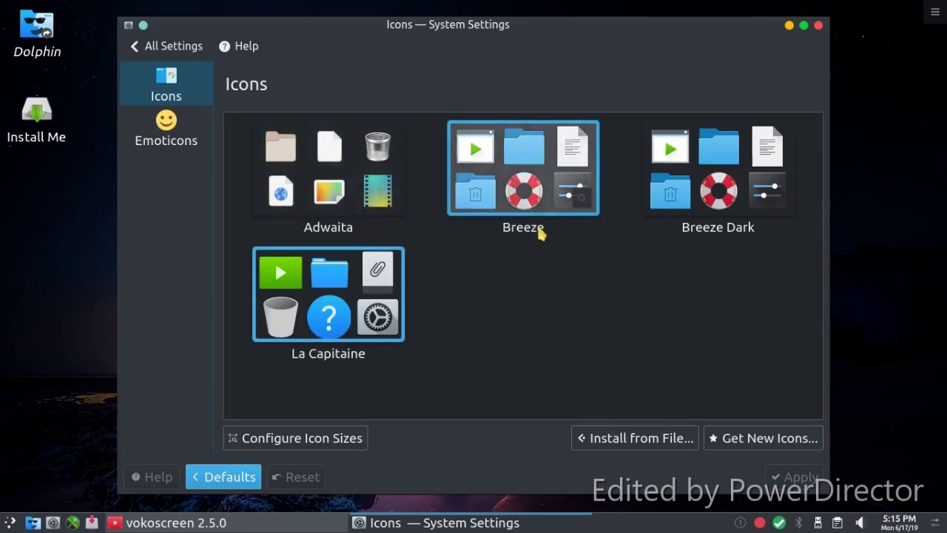
left_click(746, 438)
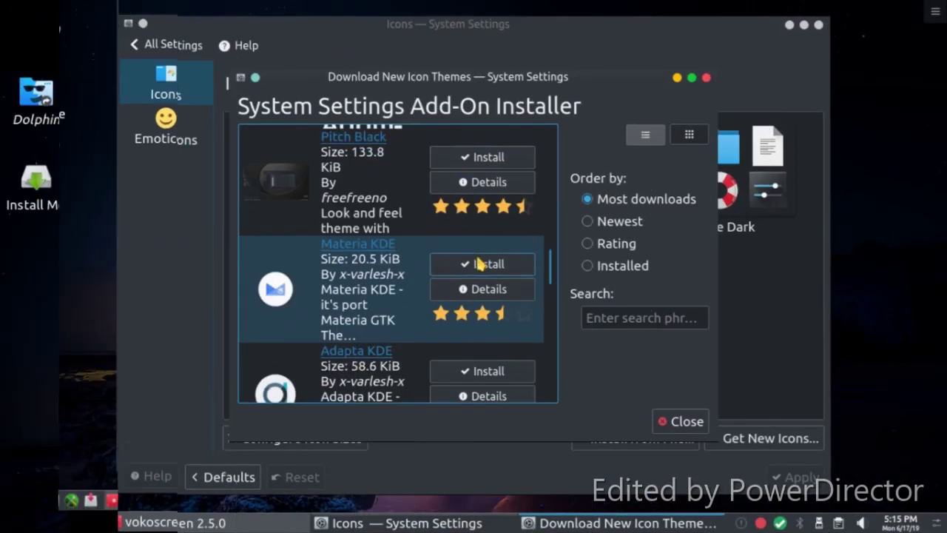
scroll(483, 267, "down", 6)
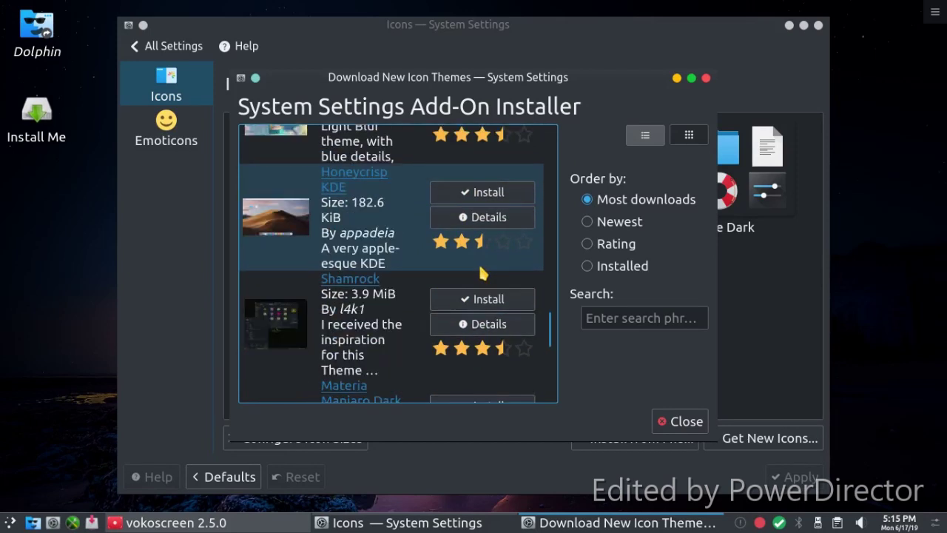
scroll(481, 275, "down", 4)
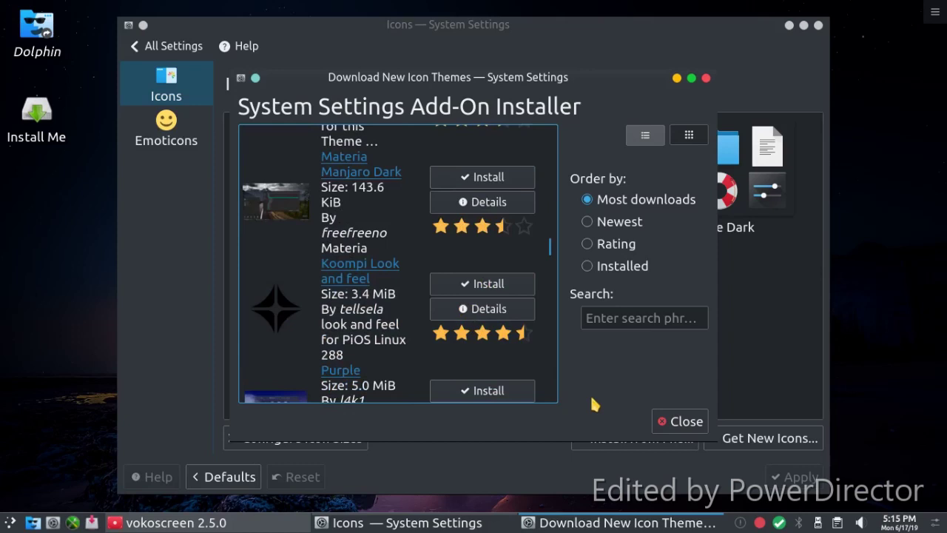
left_click(670, 420)
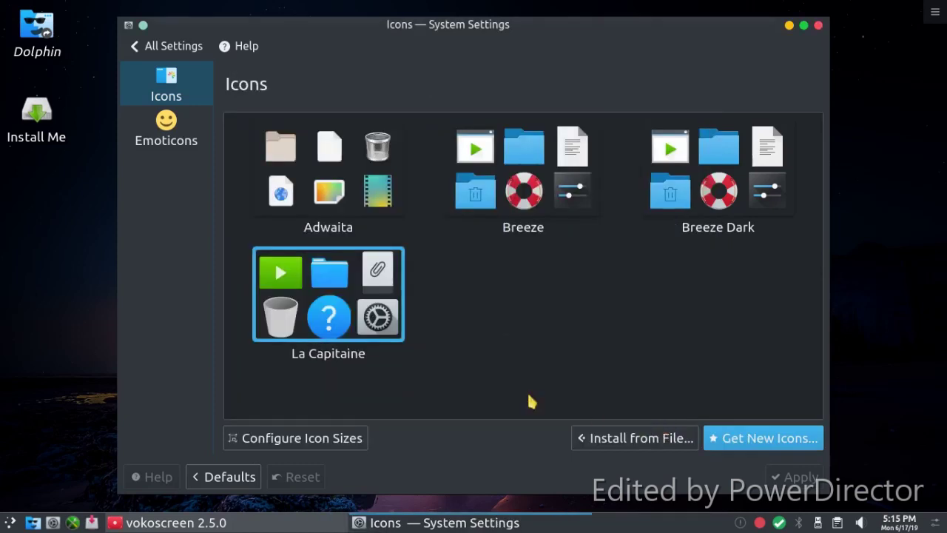
View the Application Style and GNOME/GTK Application Style settings, checking the GTK3 theme choices without changing them
left_click(137, 50)
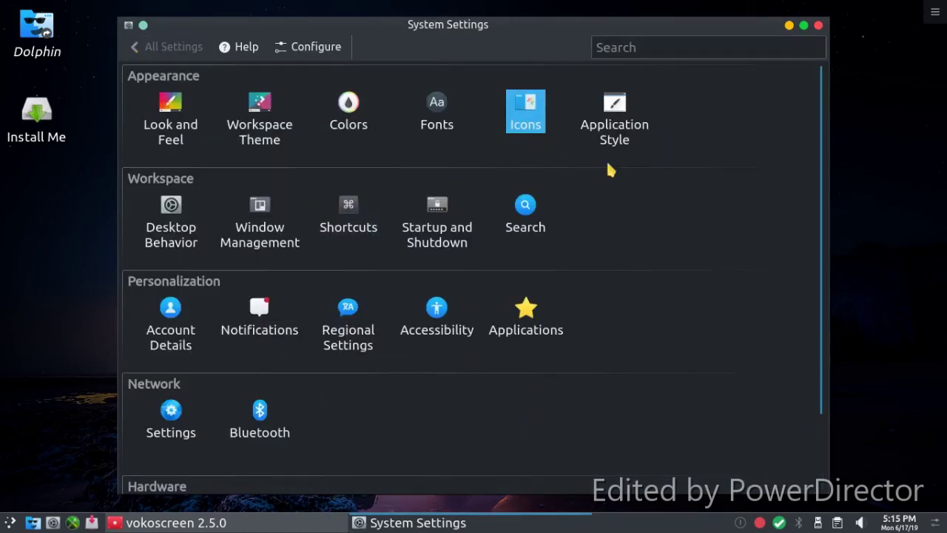
left_click(631, 146)
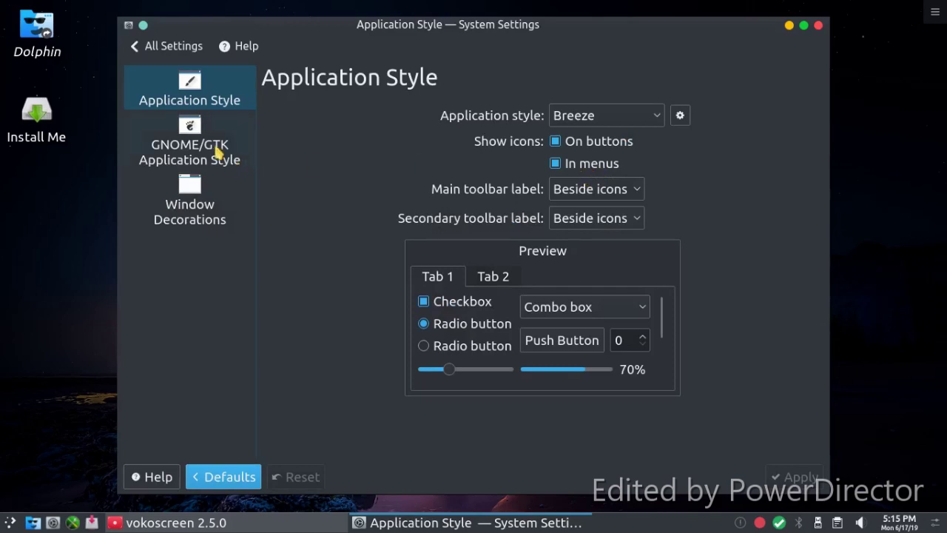
left_click(220, 152)
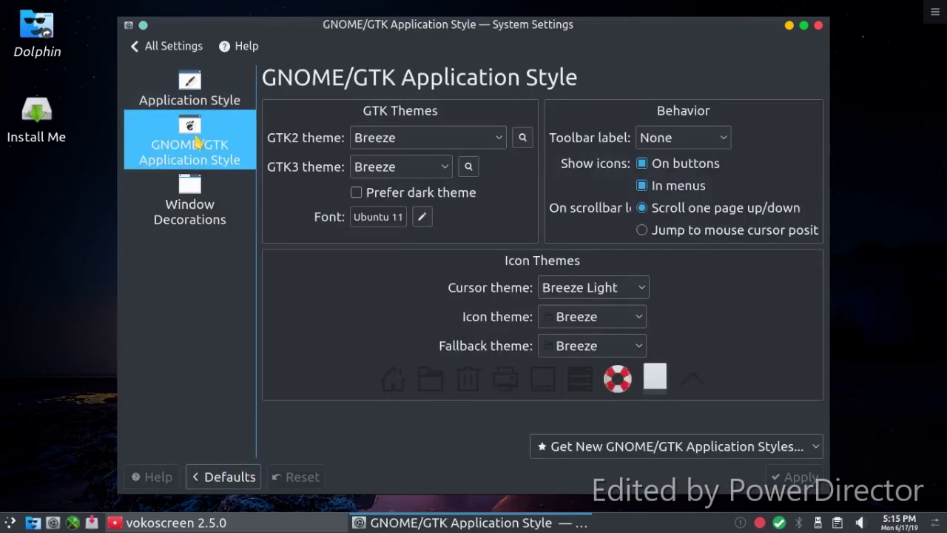
left_click(450, 172)
left_click(447, 175)
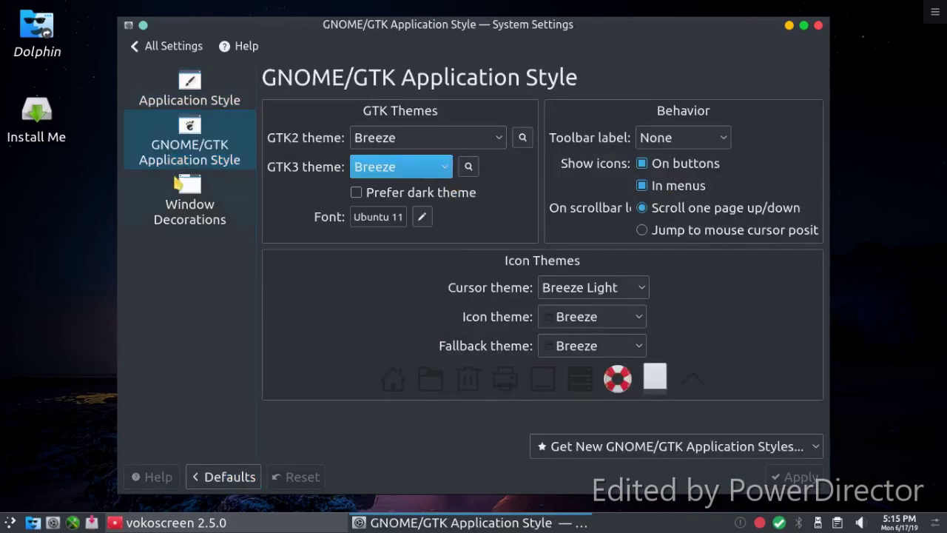
Apply the Oxygen window decoration theme and close System Settings
left_click(175, 180)
scroll(570, 268, "down", 2)
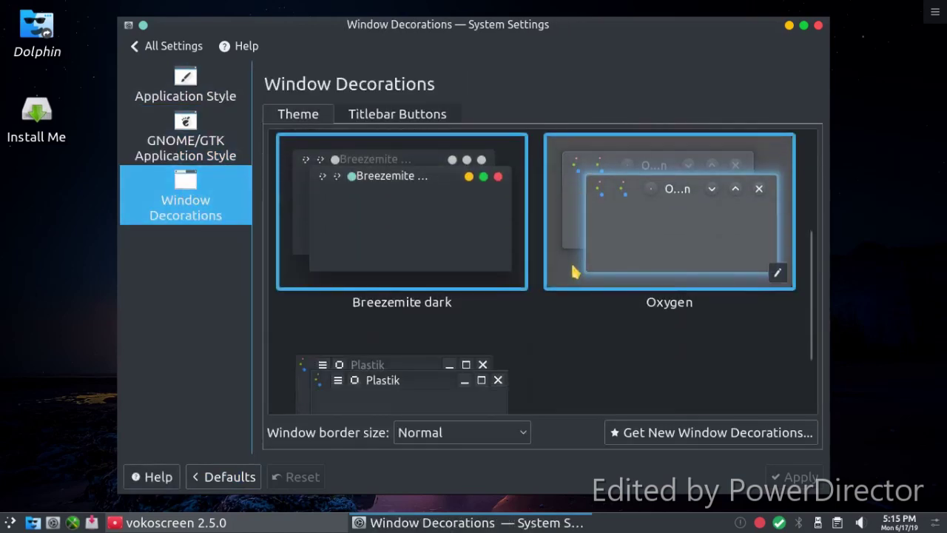
scroll(528, 313, "up", 2)
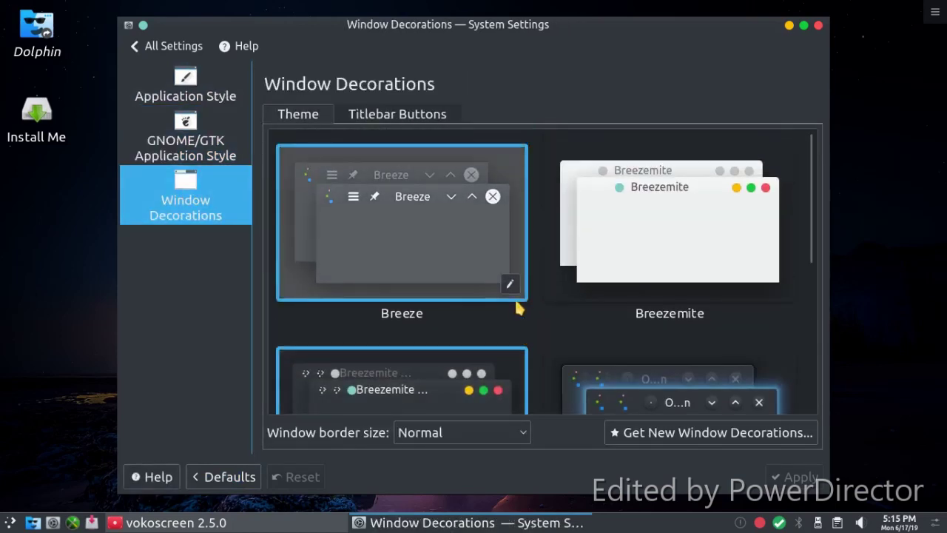
left_click(721, 223)
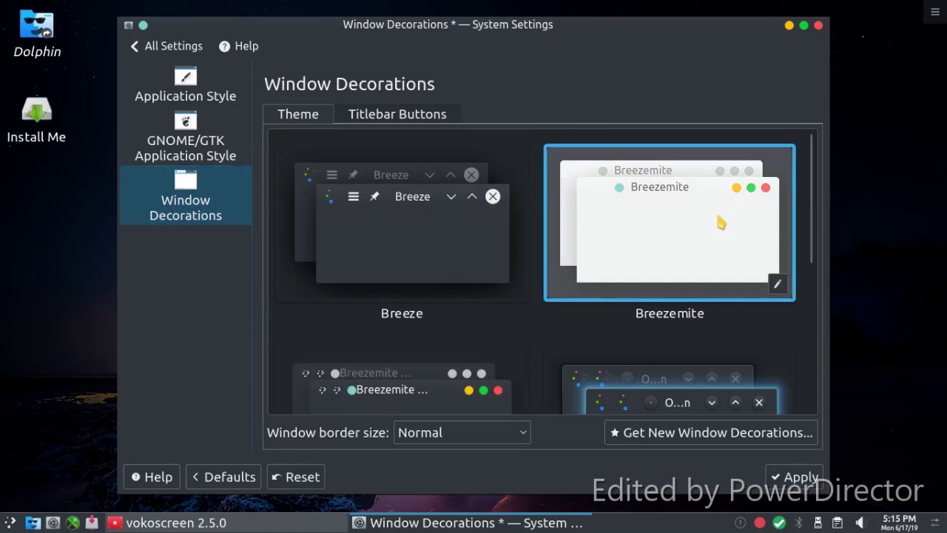
left_click(598, 395)
left_click(784, 479)
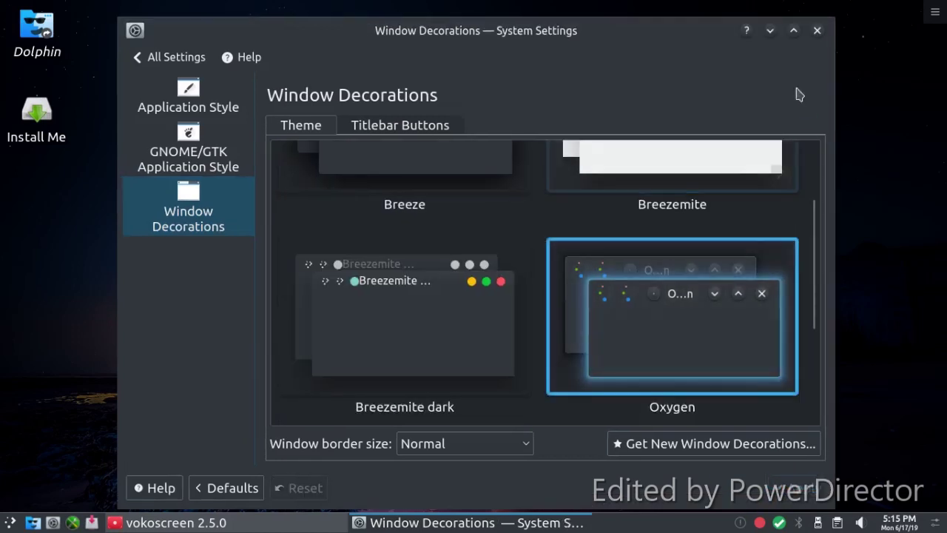
left_click(818, 31)
left_click(11, 523)
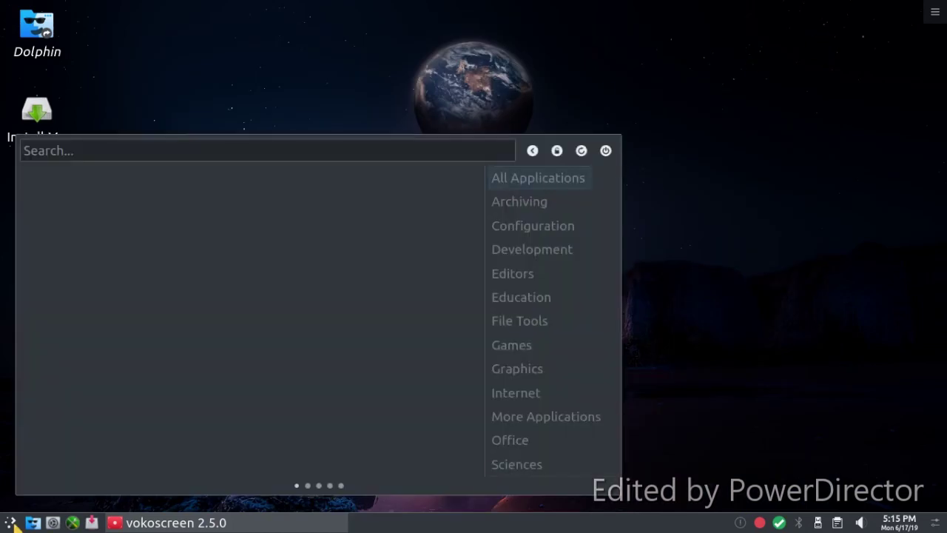
left_click(744, 374)
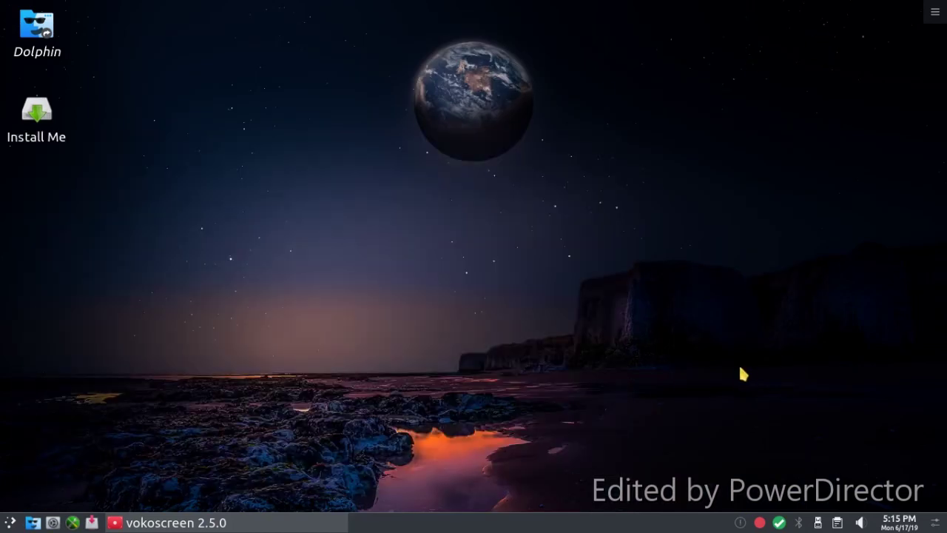
Switch the application launcher to the Tiled Menu alternative and browse its alphabetical application list
right_click(12, 521)
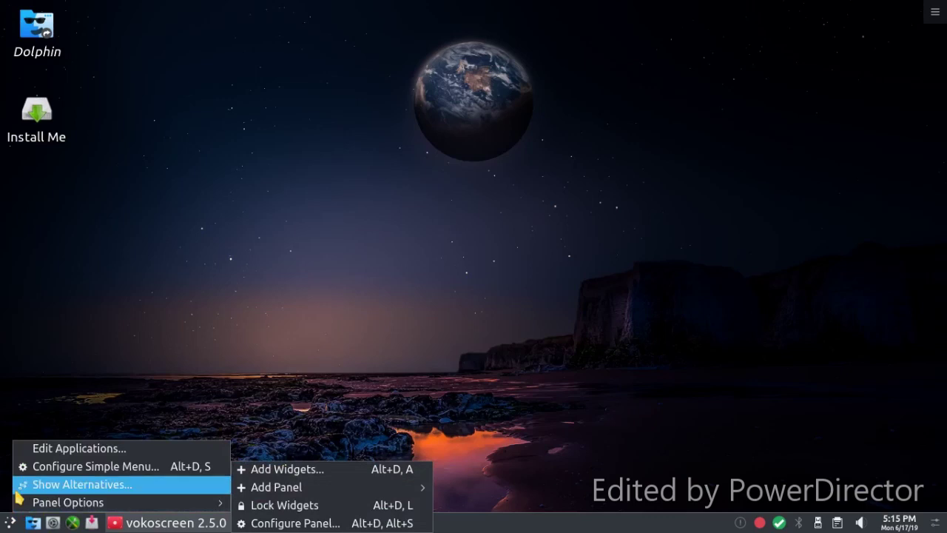
left_click(29, 482)
left_click(22, 442)
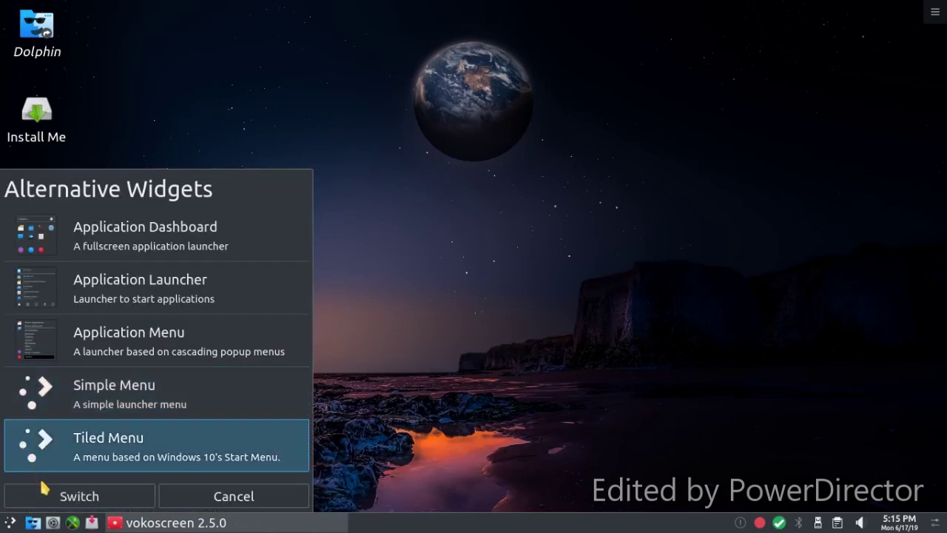
left_click(45, 492)
left_click(13, 522)
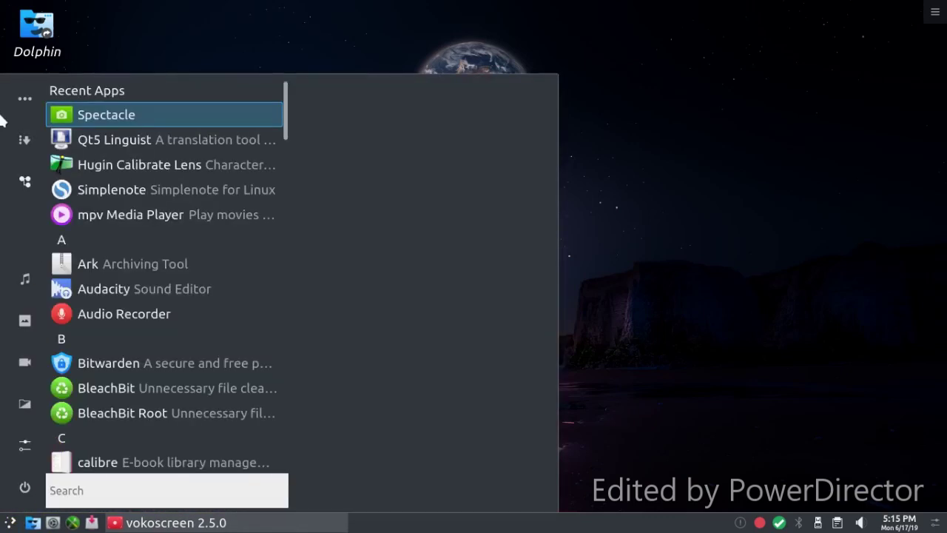
scroll(185, 194, "down", 5)
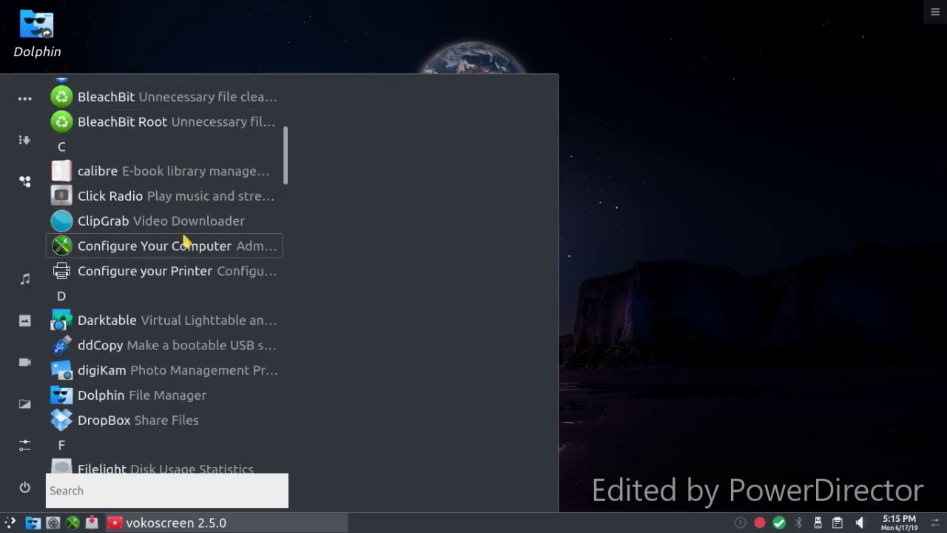
Open the PCLinuxOS Control Center, launch Install & Remove Software from Software Management, and close both windows
left_click(185, 241)
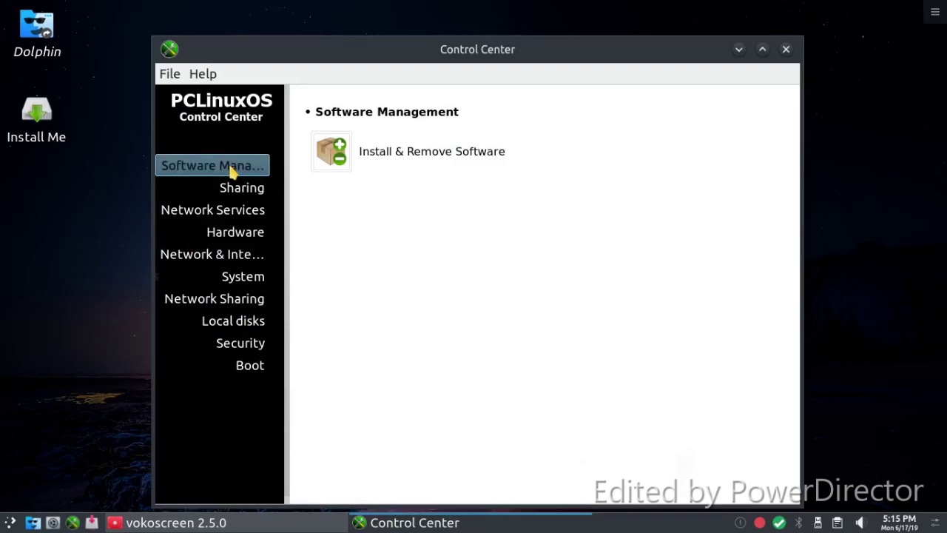
left_click(436, 158)
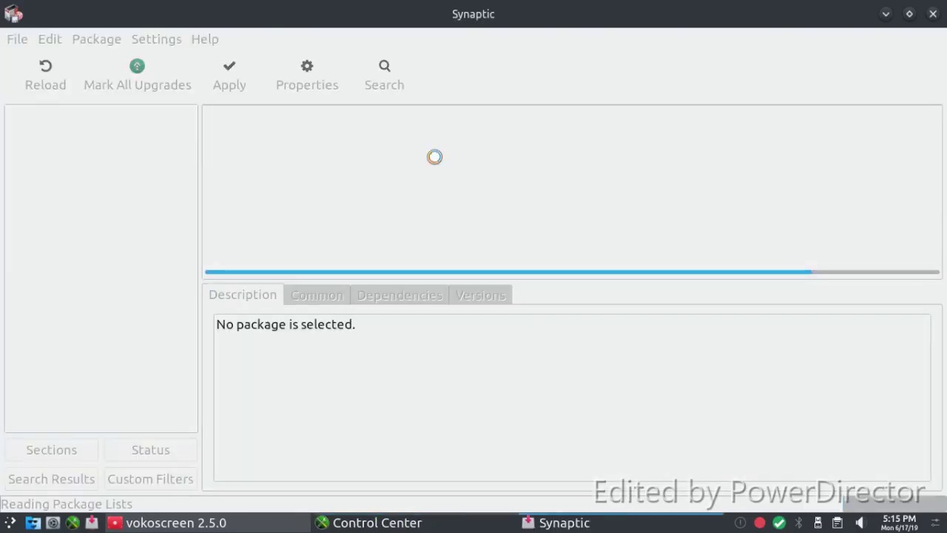
left_click(932, 15)
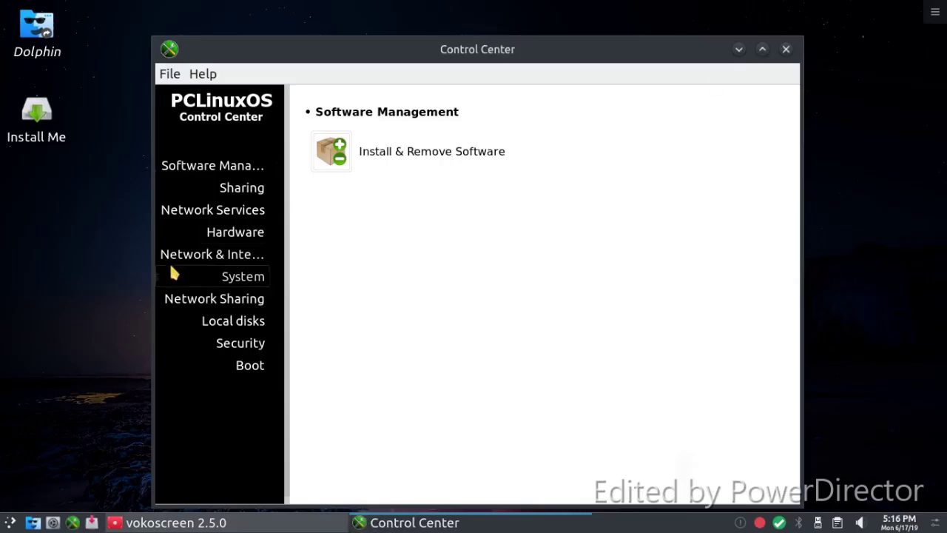
left_click(788, 46)
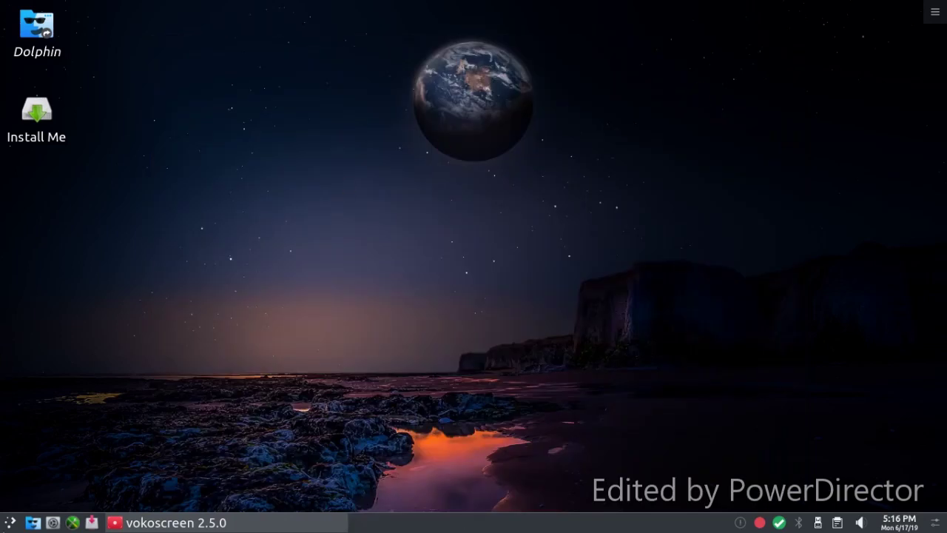
Find and open Hugin Panorama Creator from the application list, dismiss its Tip of the Day, and enlarge its window
left_click(9, 523)
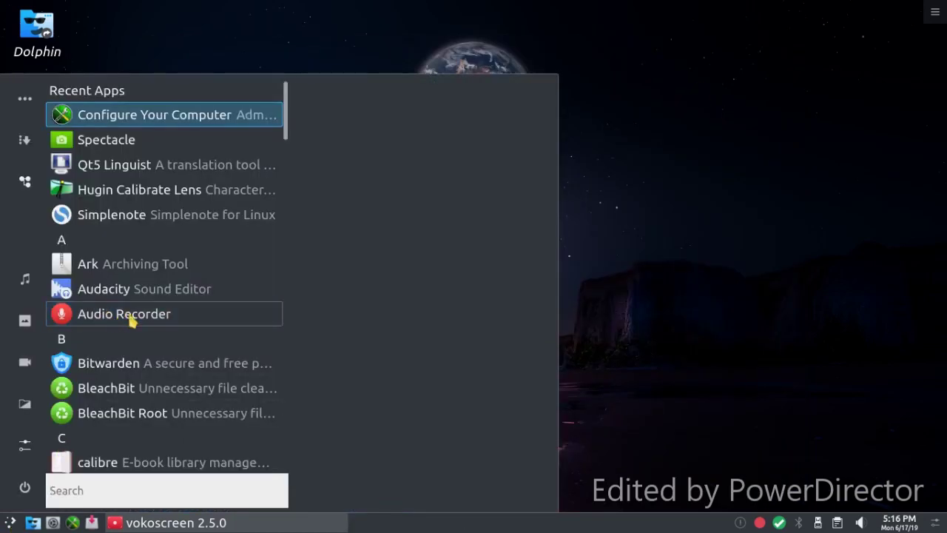
scroll(111, 241, "down", 6)
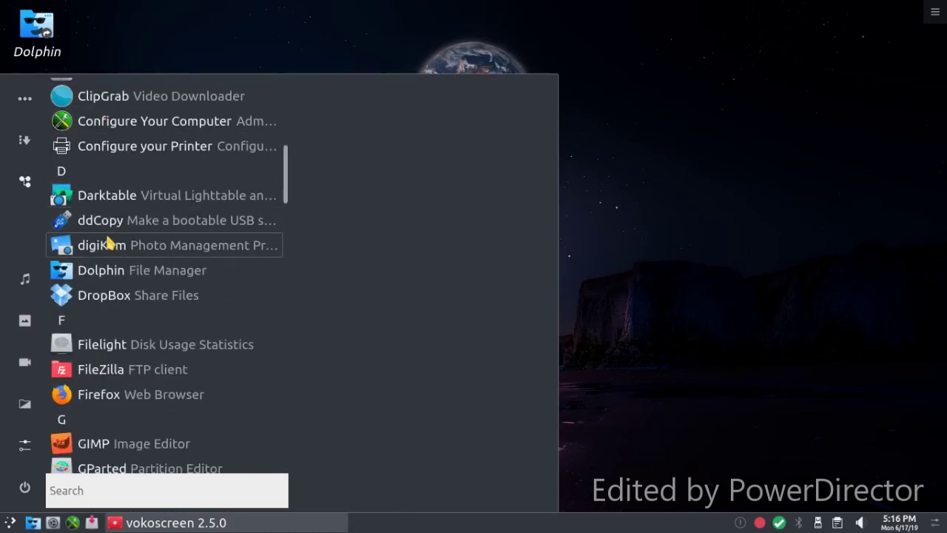
scroll(111, 244, "down", 5)
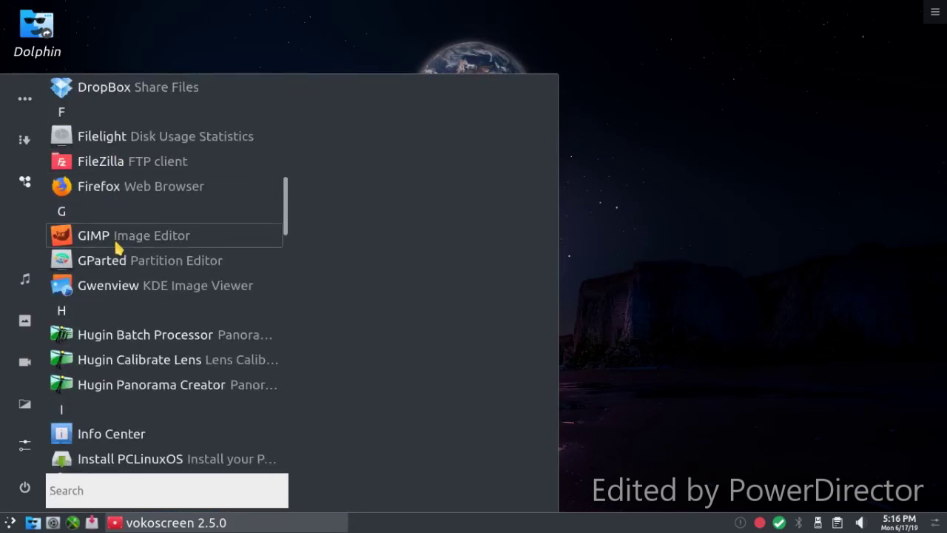
scroll(115, 249, "down", 5)
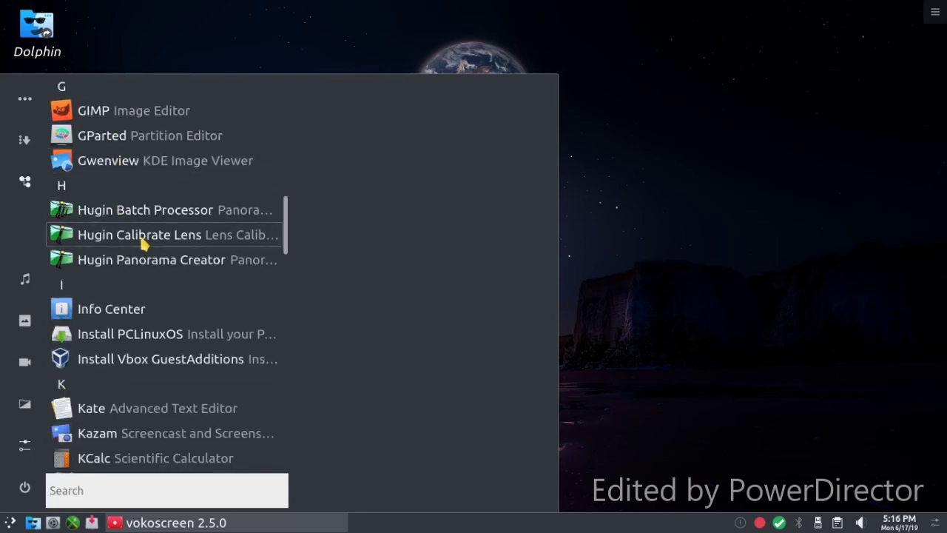
left_click(143, 260)
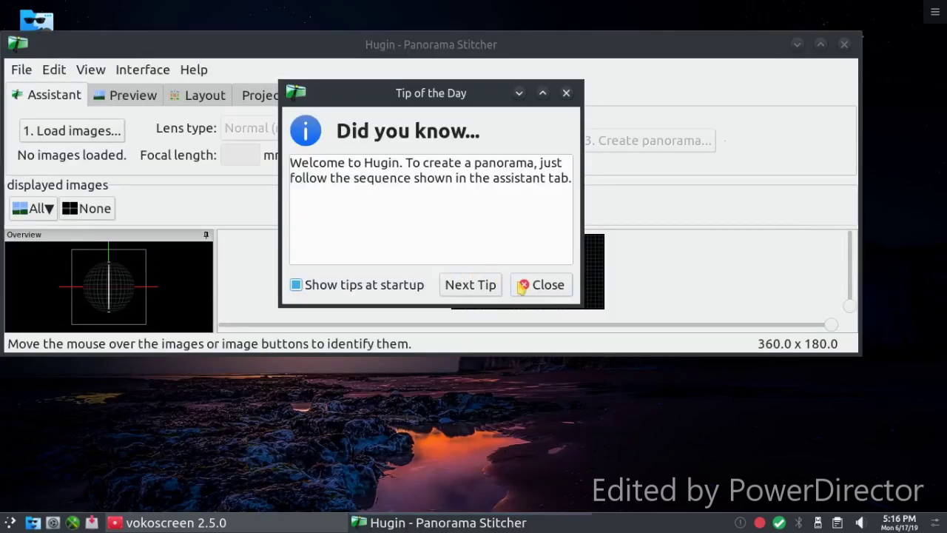
left_click(521, 288)
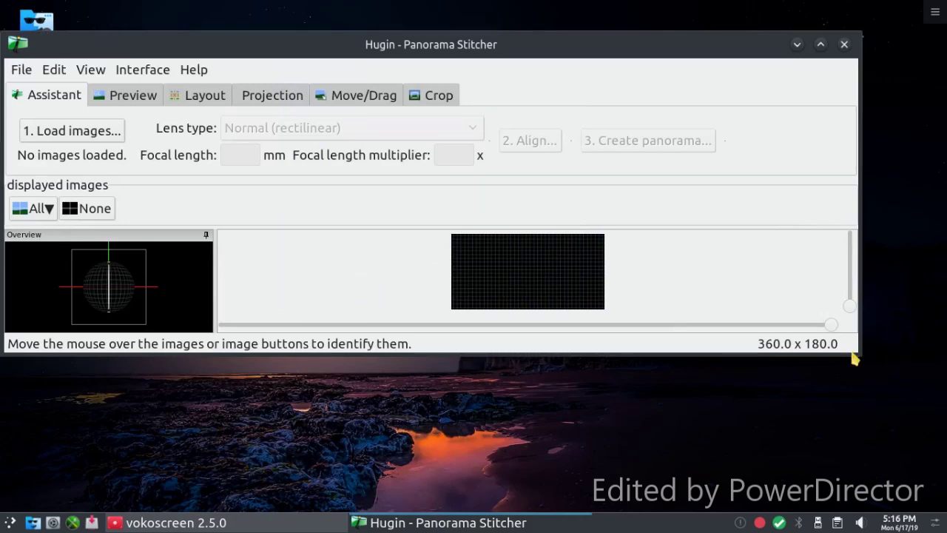
left_click_drag(861, 355, 893, 481)
Look through the tmp folders in Hugin's Open project file dialog, cancel it without opening a project, and close Hugin
left_click(24, 70)
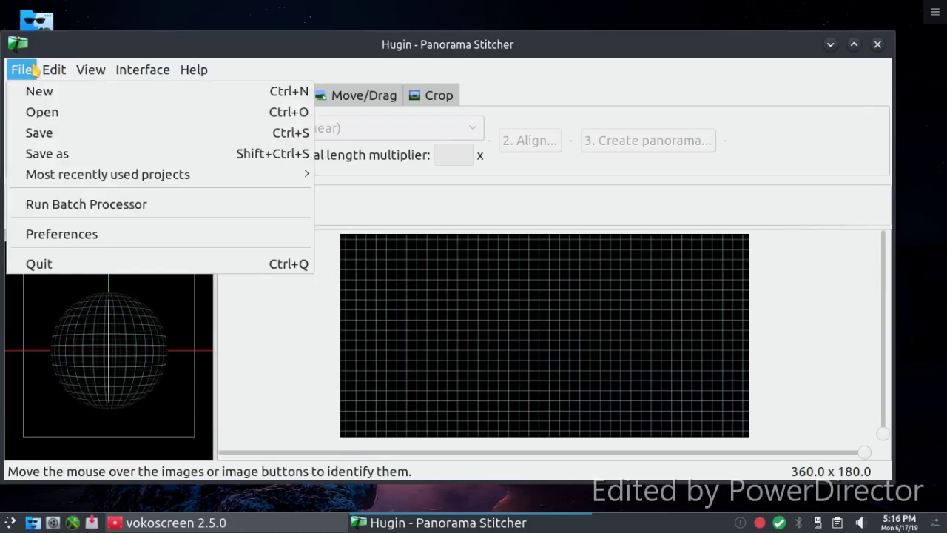
left_click(29, 111)
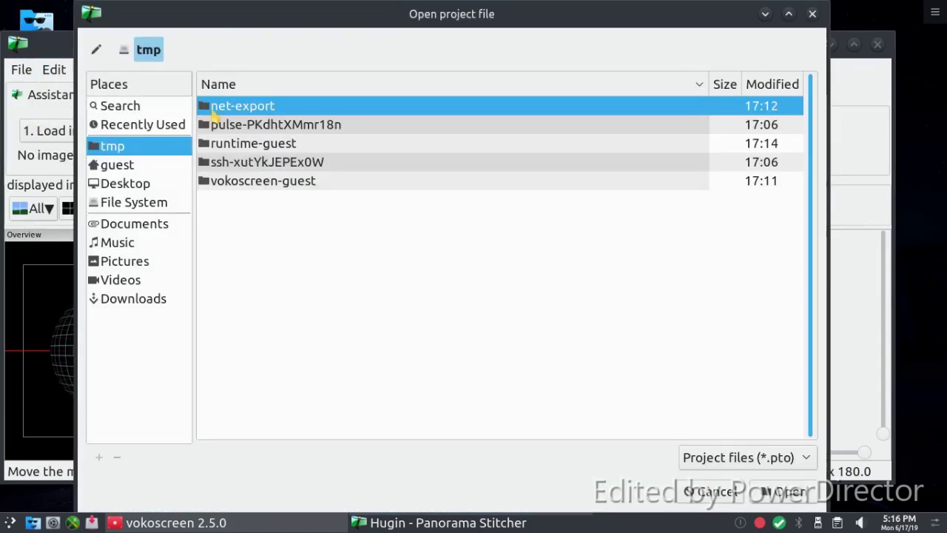
left_click(295, 163)
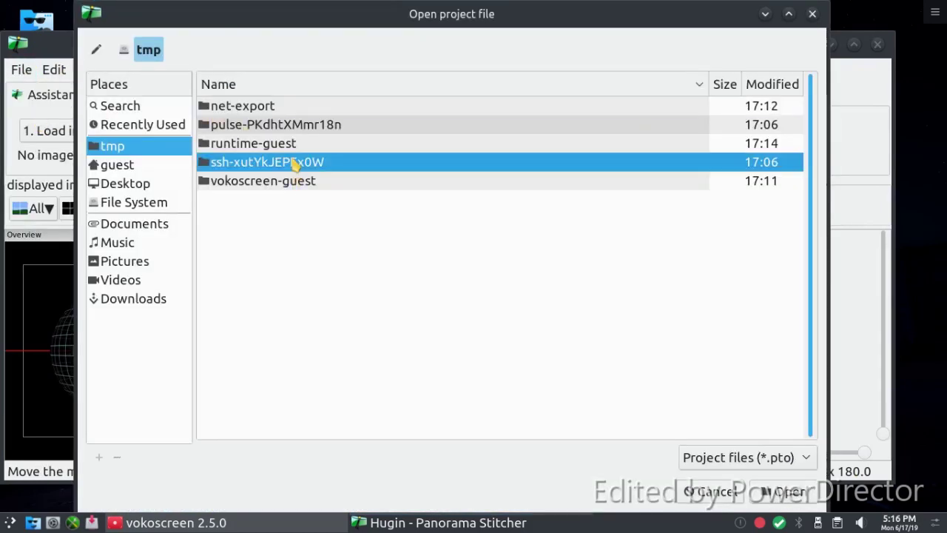
left_click(289, 145)
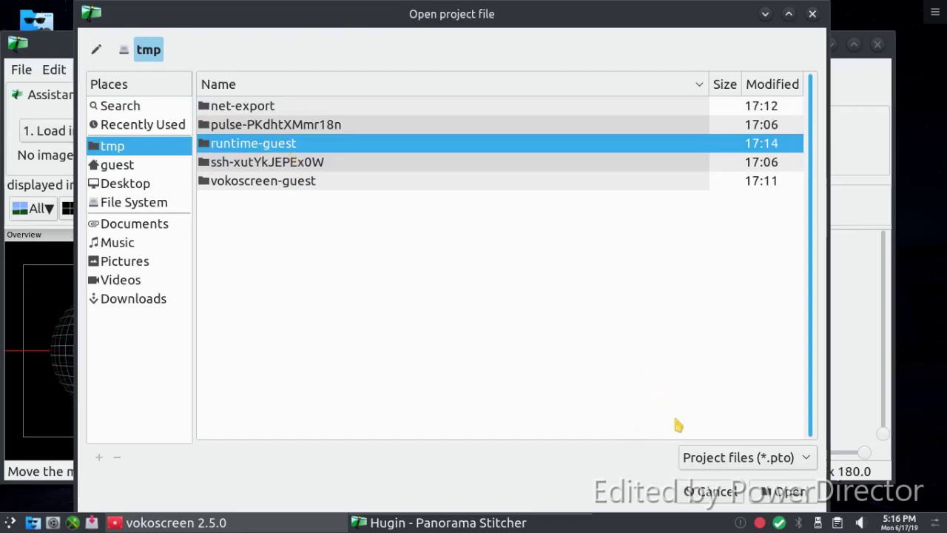
left_click(764, 492)
left_click(731, 492)
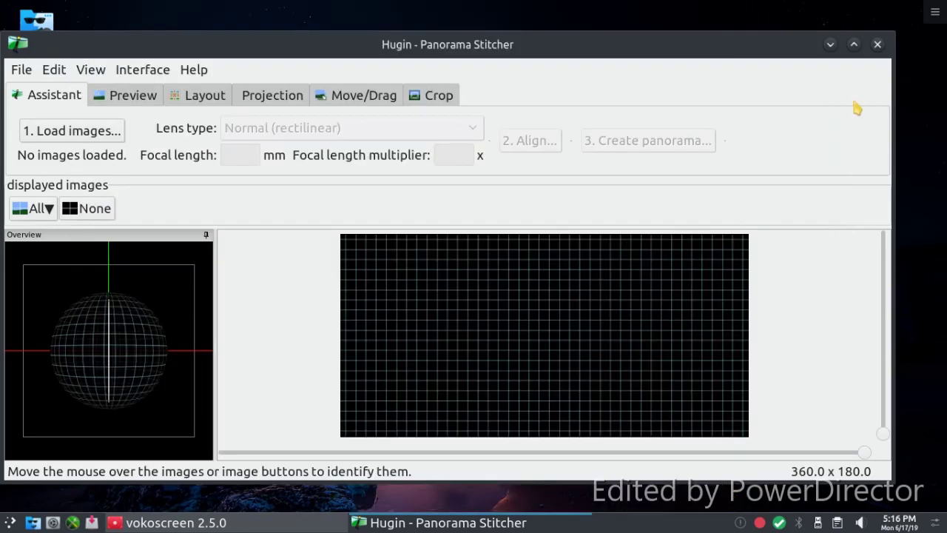
left_click(877, 45)
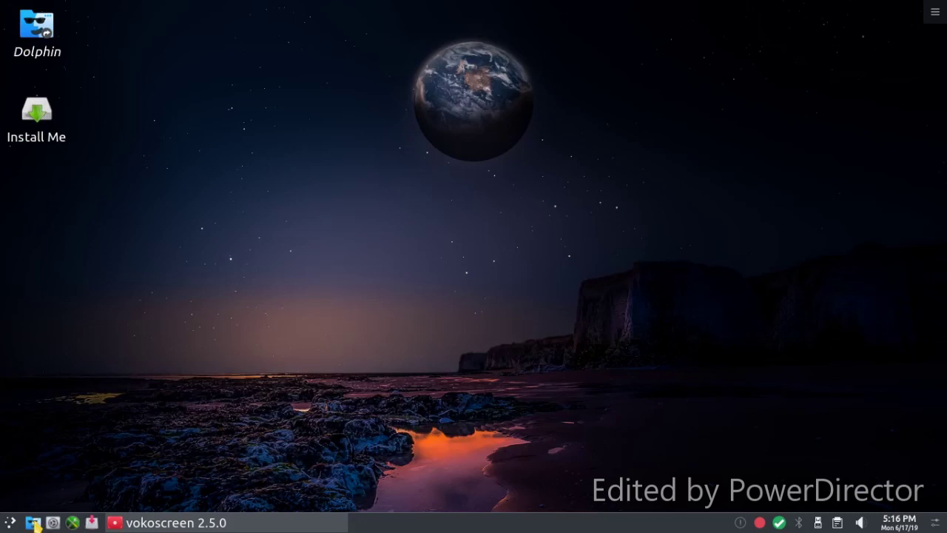
Open System Info from the launcher's context options, view the system, energy, file indexer, device, network and graphics entries, and close Info Center
right_click(4, 523)
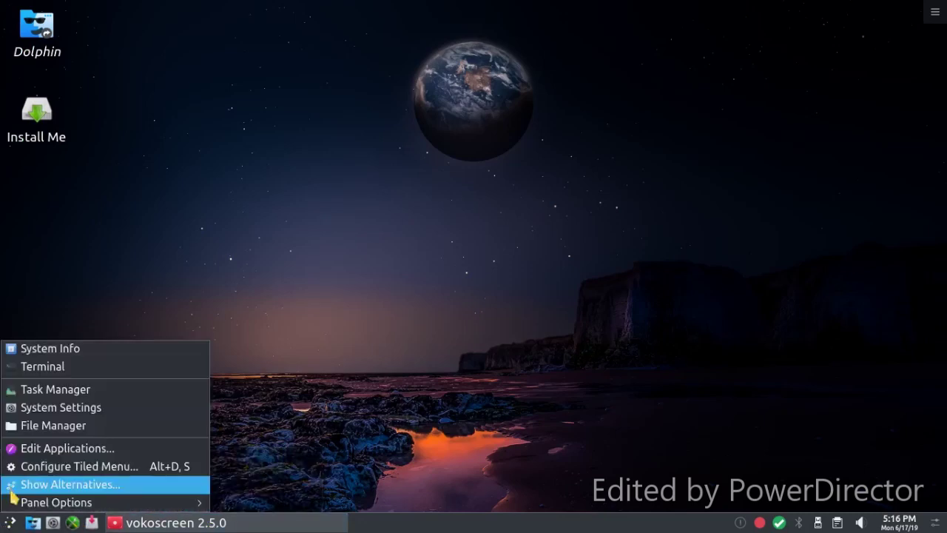
left_click(16, 352)
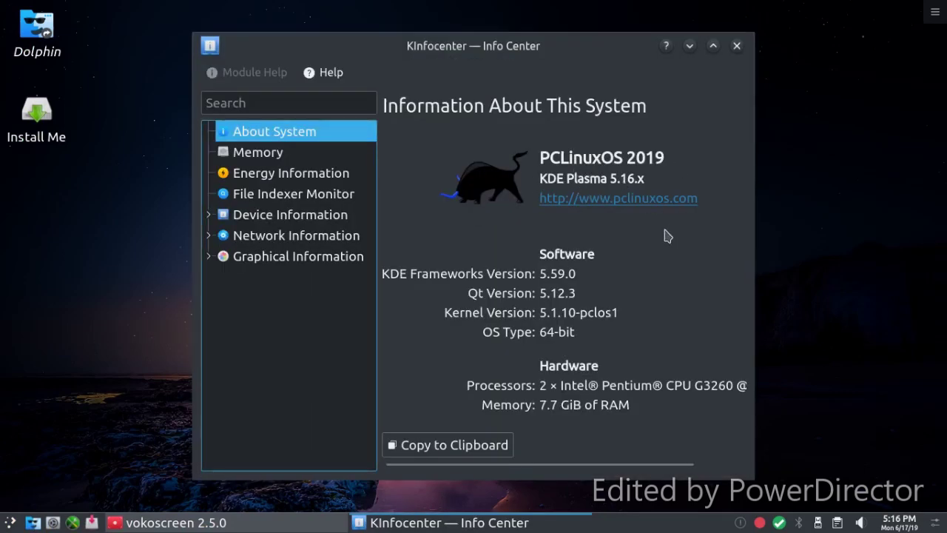
left_click(249, 172)
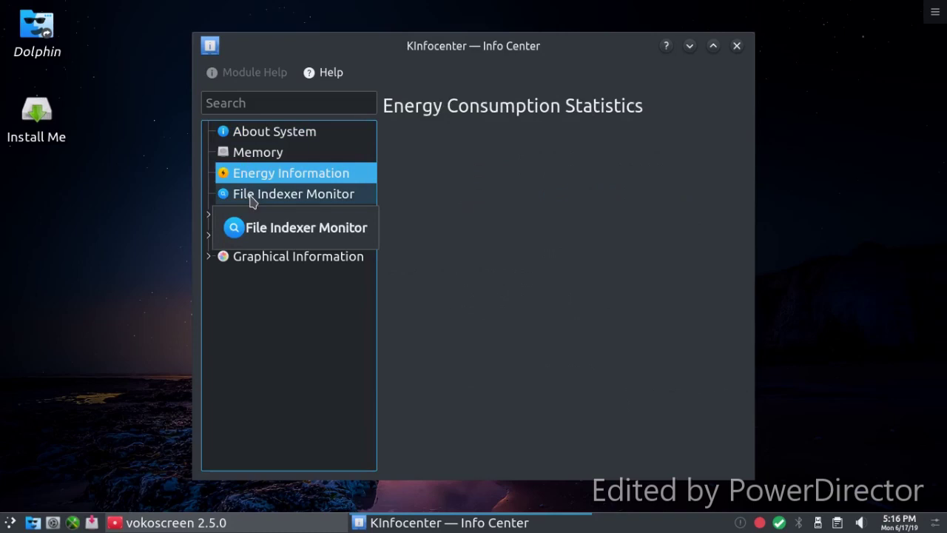
left_click(251, 195)
left_click(272, 216)
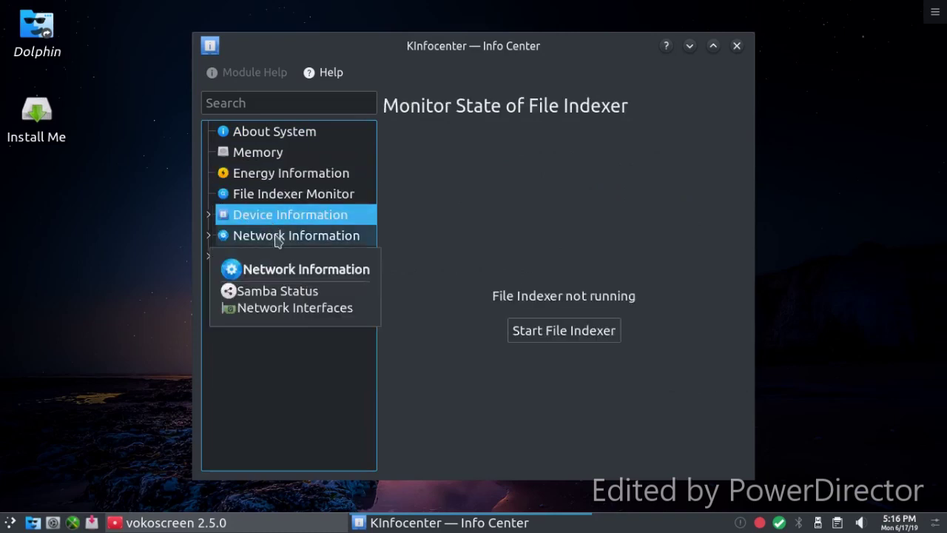
left_click(276, 237)
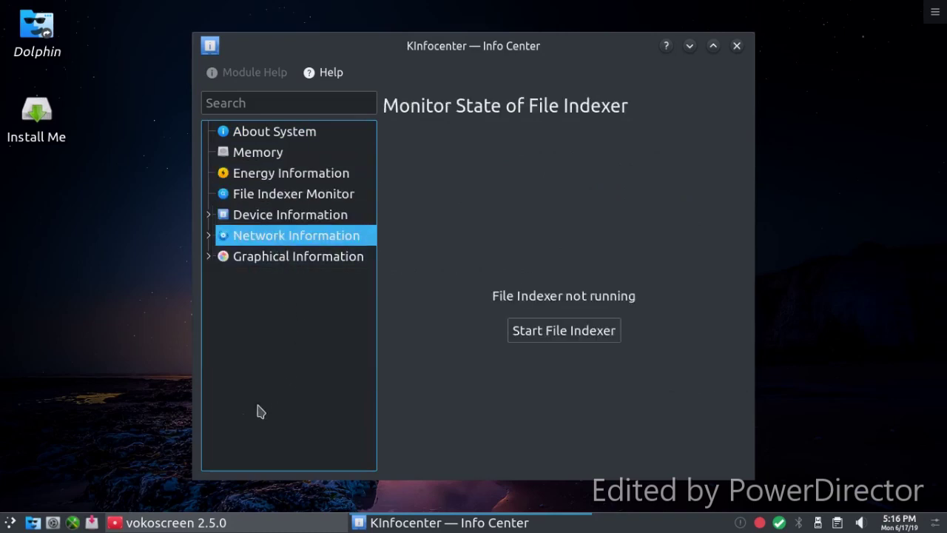
left_click(259, 259)
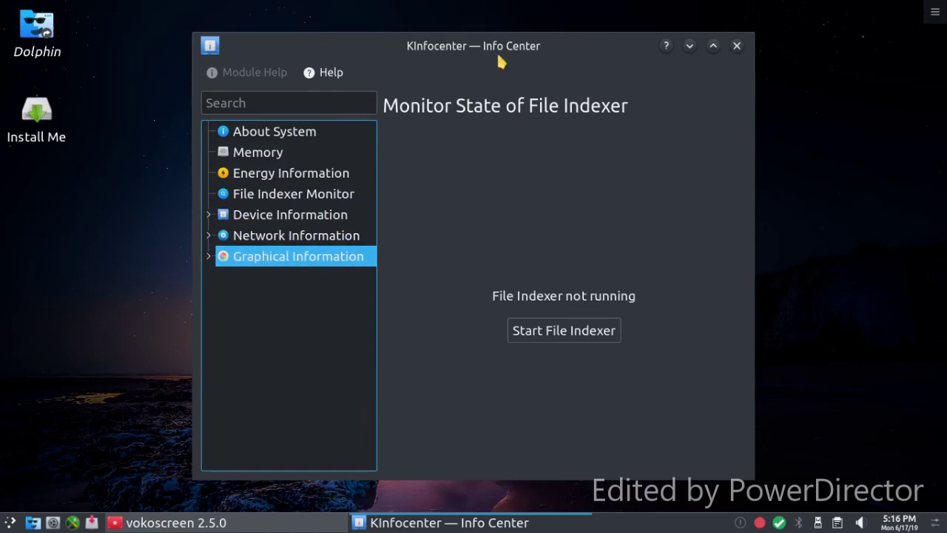
left_click(738, 46)
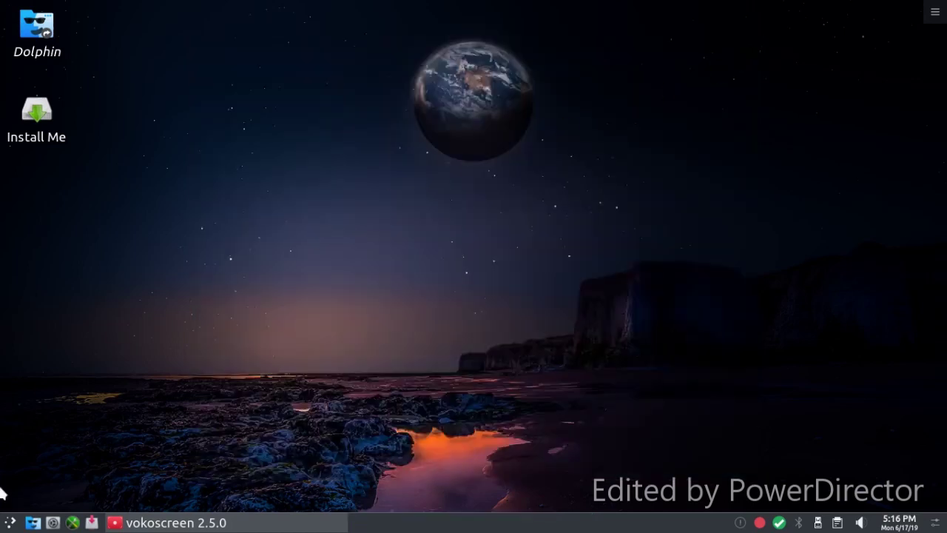
Switch the Tiled Menu to the Application Launcher alternative widget
left_click(7, 524)
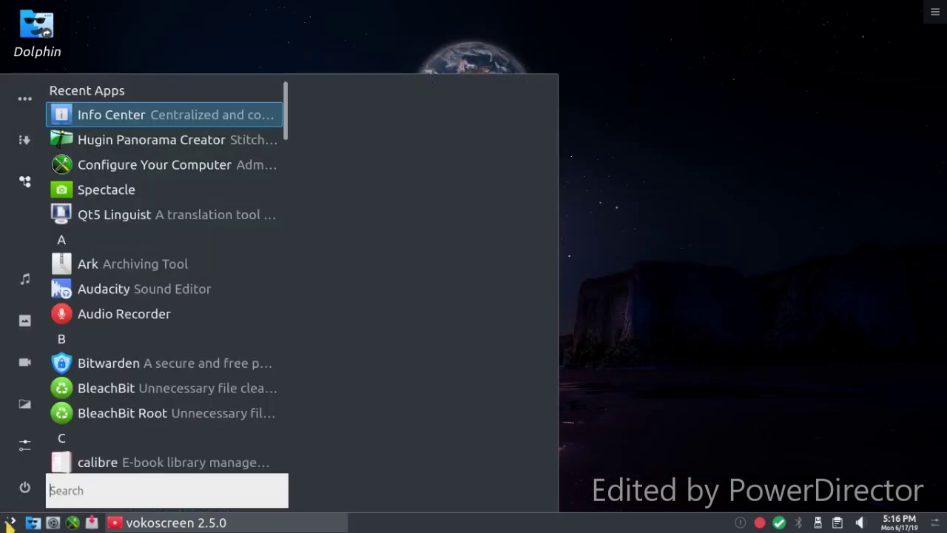
left_click(704, 353)
right_click(12, 523)
left_click(23, 486)
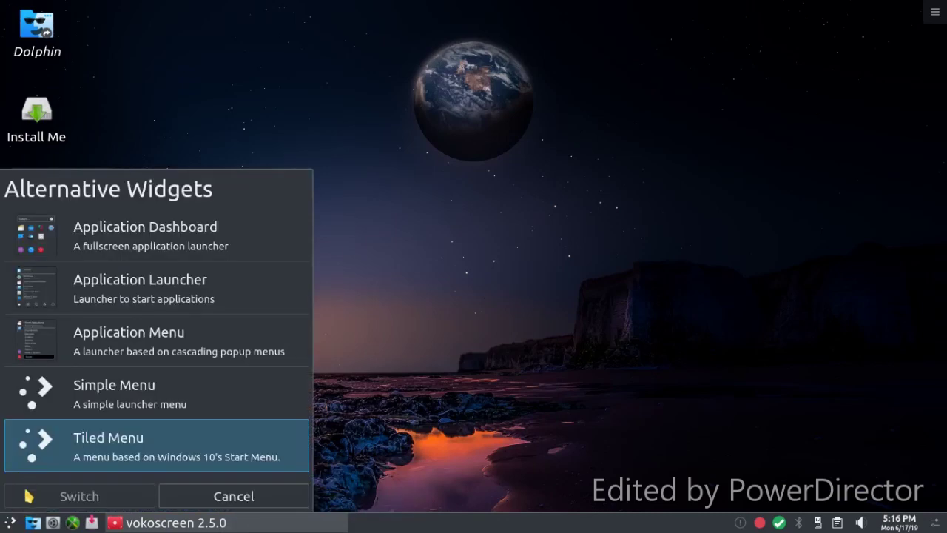
left_click(39, 300)
left_click(71, 505)
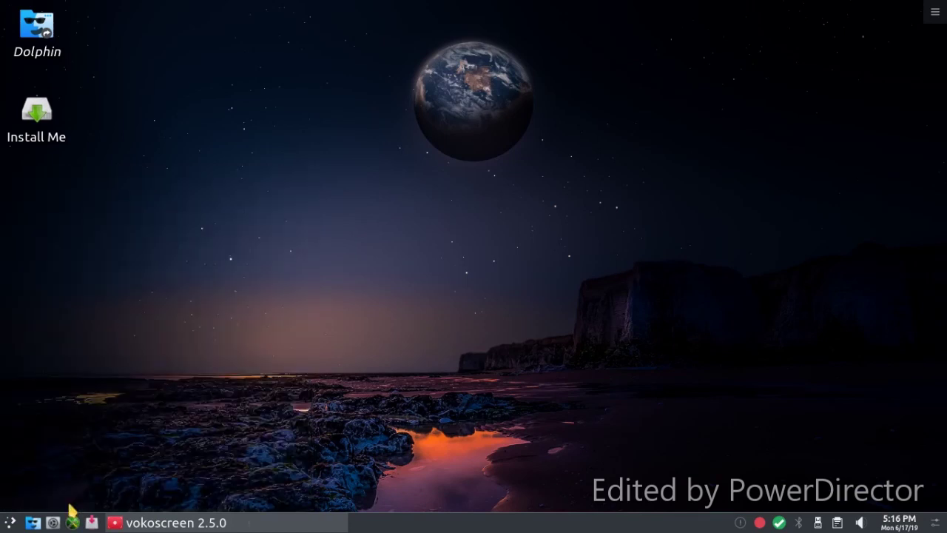
Browse the Application Launcher's application categories, Computer places and History entries, and close the launcher
left_click(11, 523)
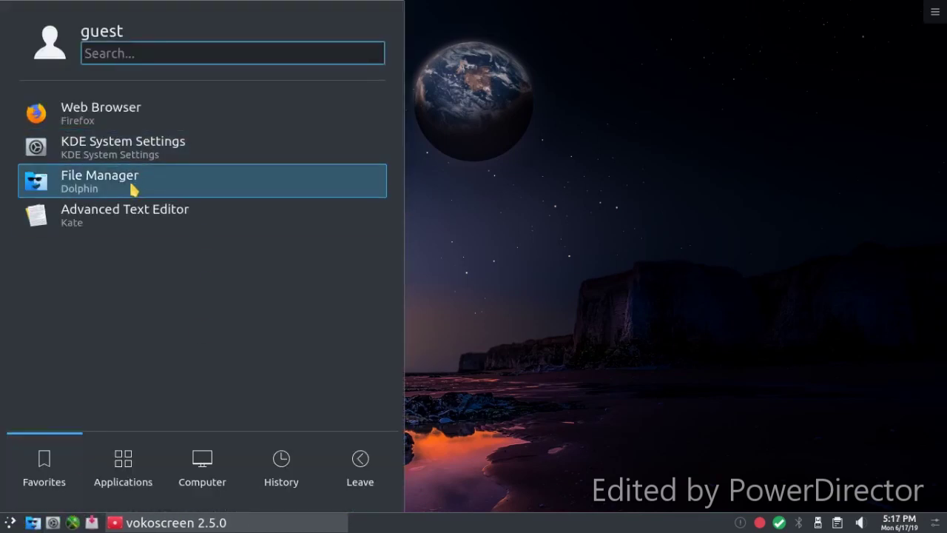
left_click(122, 463)
scroll(262, 203, "down", 4)
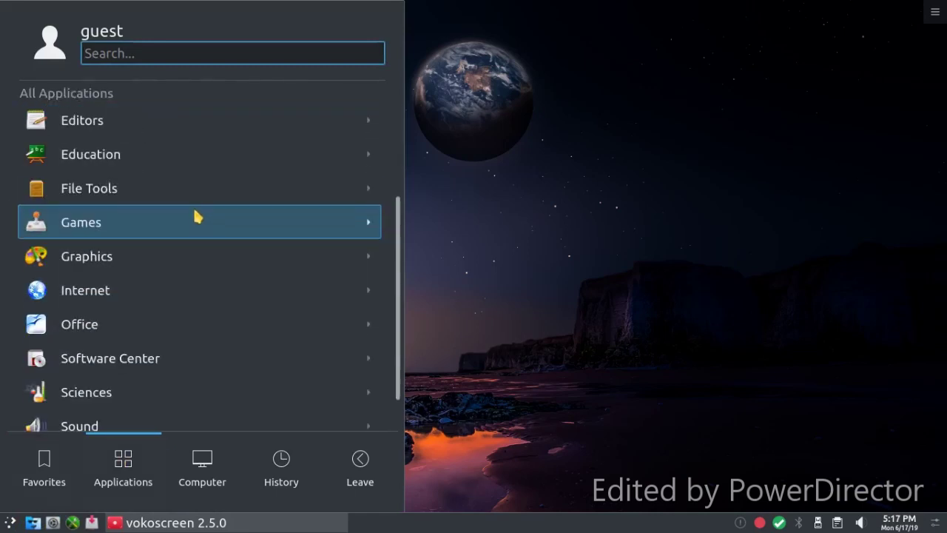
scroll(196, 216, "down", 1)
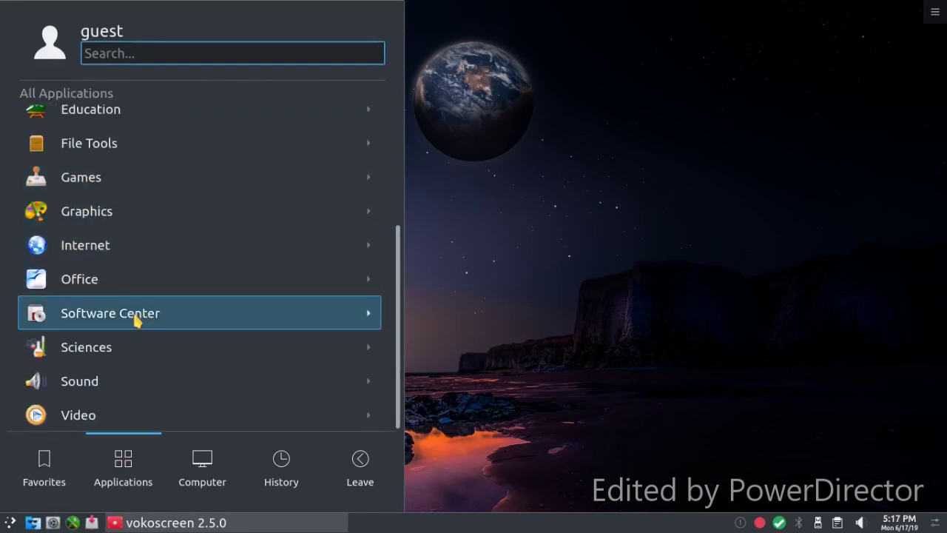
left_click(130, 346)
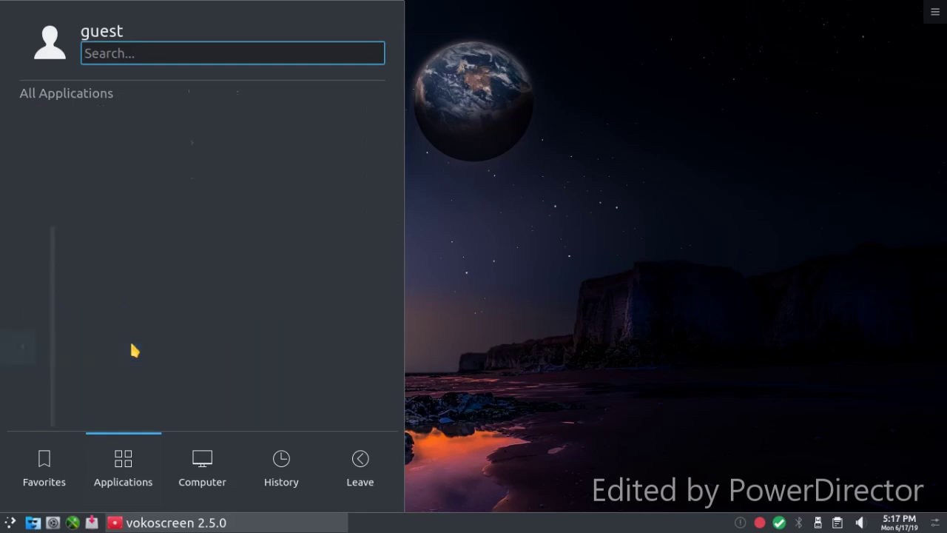
left_click(235, 457)
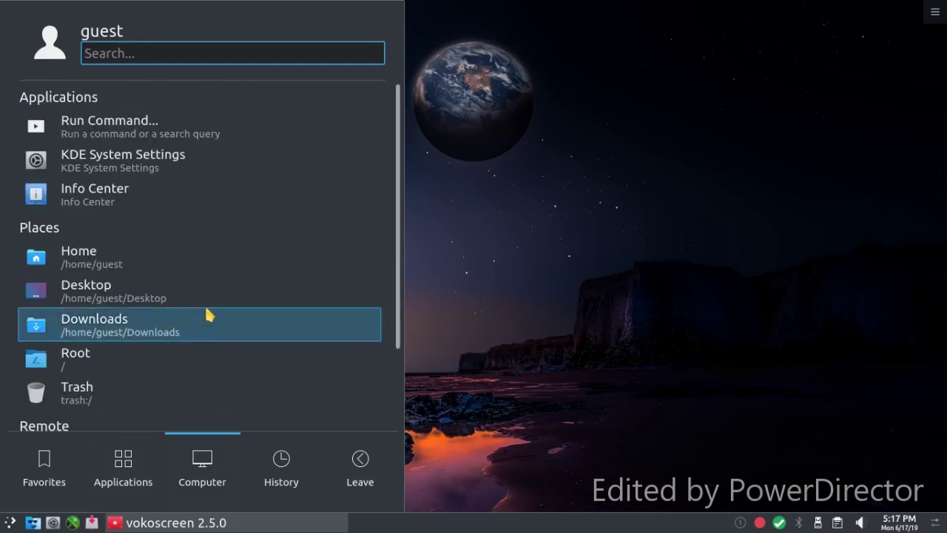
scroll(205, 313, "down", 2)
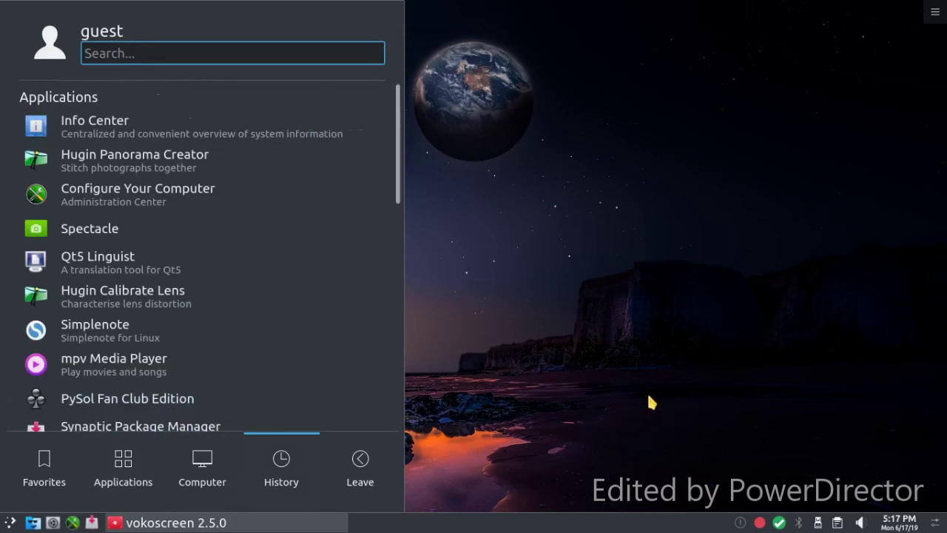
scroll(241, 361, "down", 2)
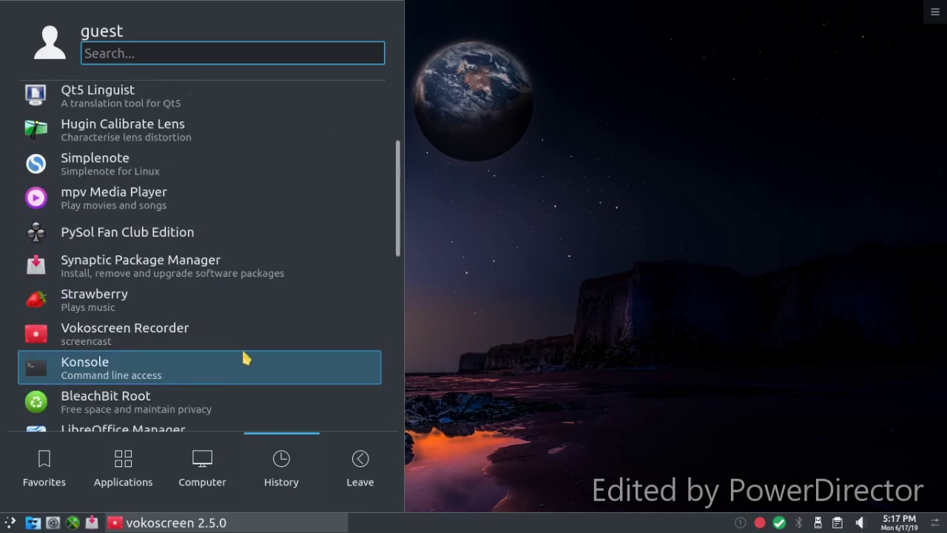
scroll(242, 360, "down", 1)
scroll(245, 359, "down", 10)
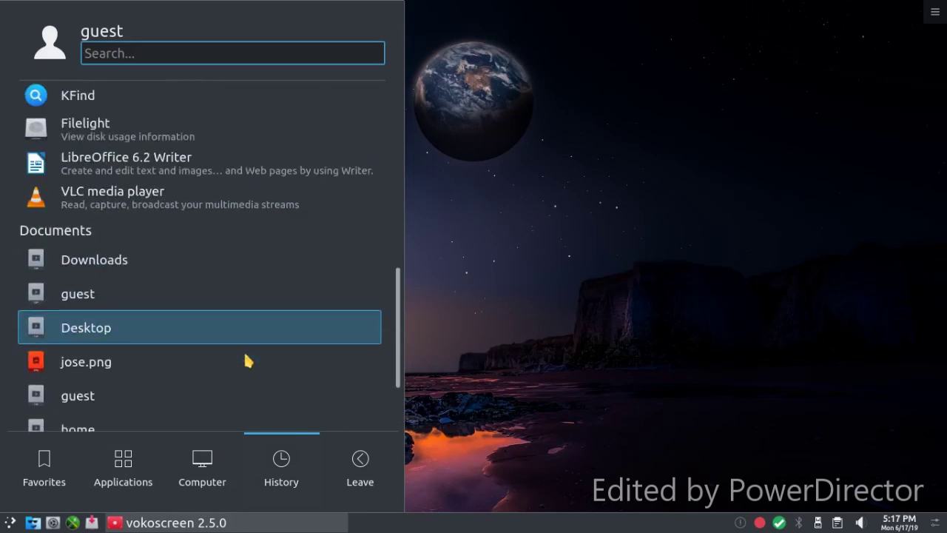
left_click(554, 301)
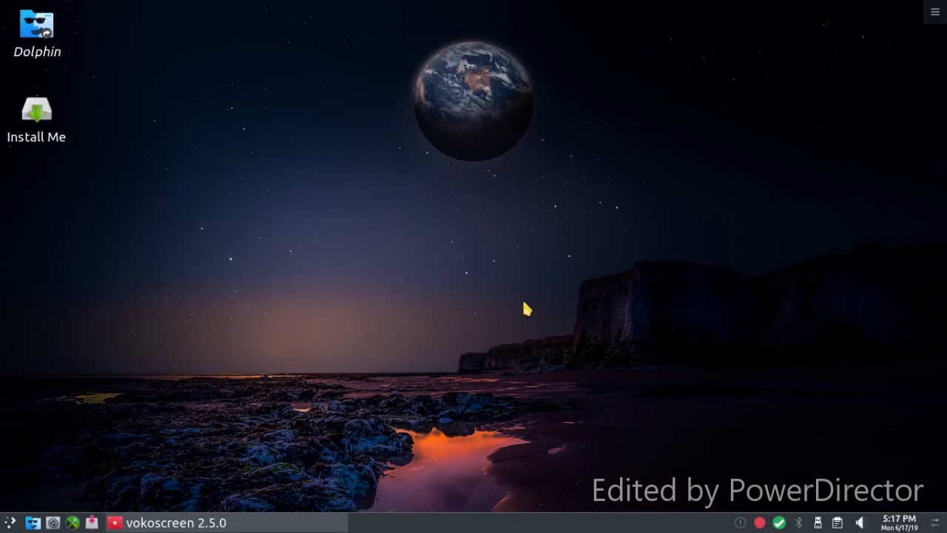
Bring up the vokoscreen recorder window
left_click(214, 522)
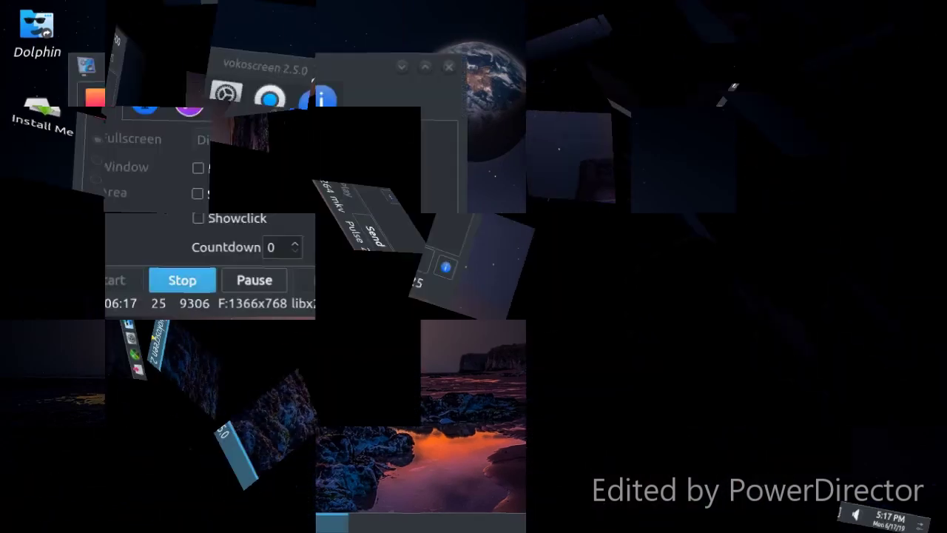